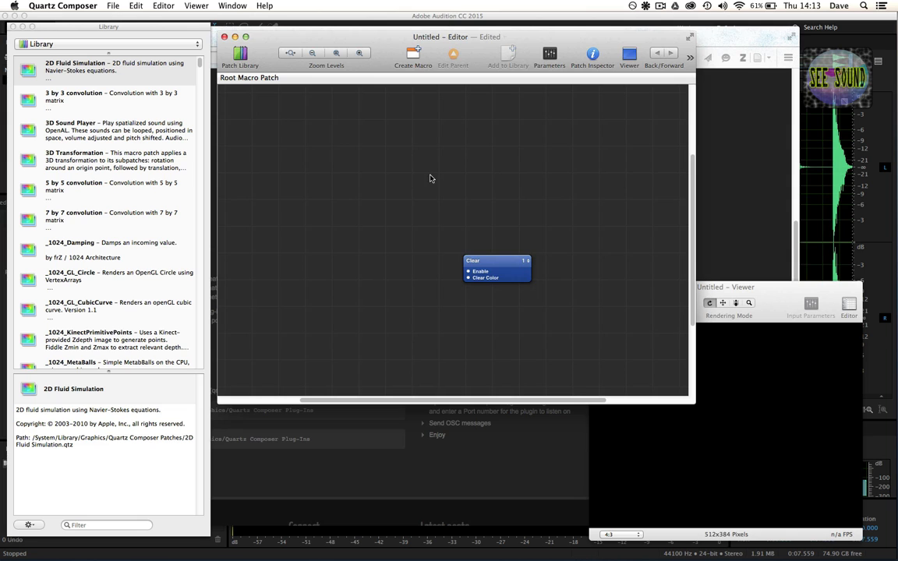
Step: Bring up the Viewer, filter the patch library for "sprite", and place a Sprite patch in the editor below the Clear patch
scroll(429, 178, "down", 5)
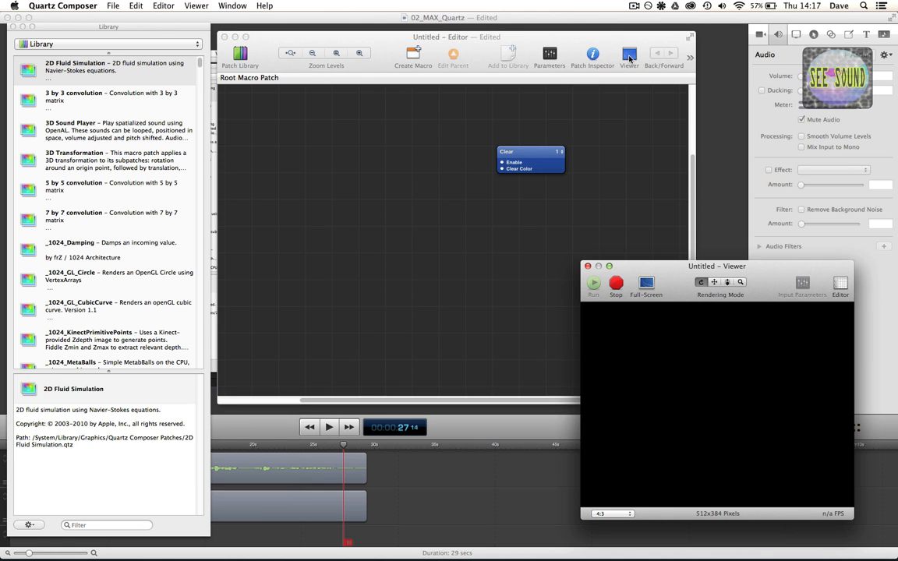
left_click(629, 58)
left_click(103, 524)
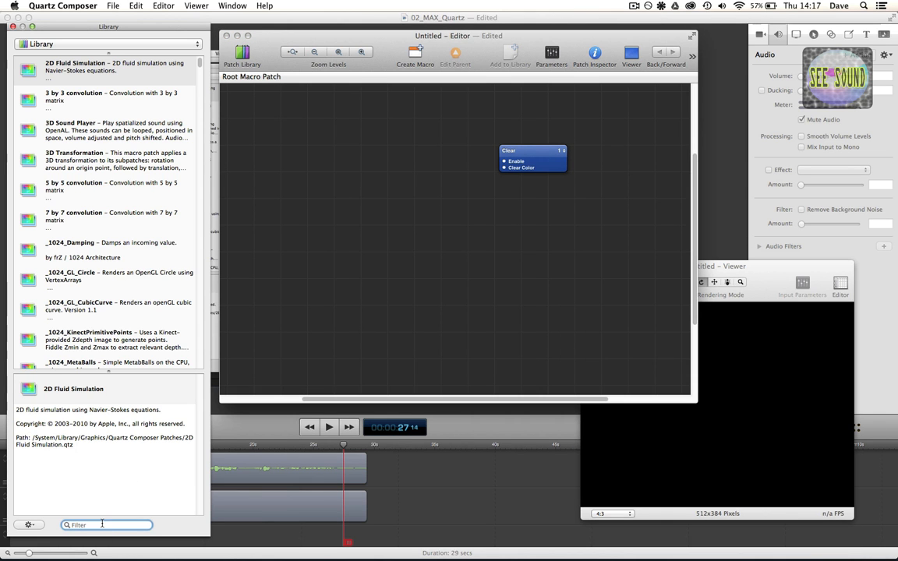
type("sprit")
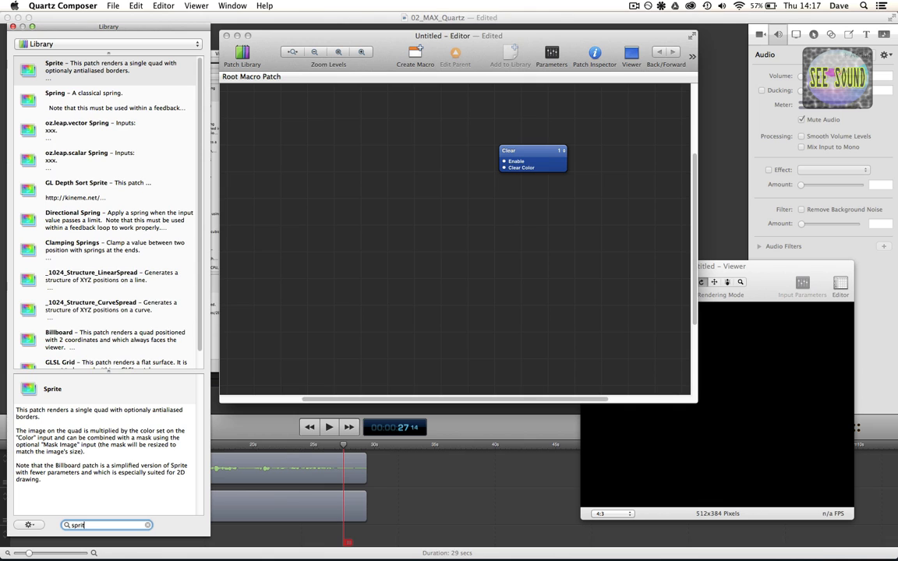
type("e")
left_click_drag(40, 74, 420, 235)
left_click_drag(433, 201, 536, 225)
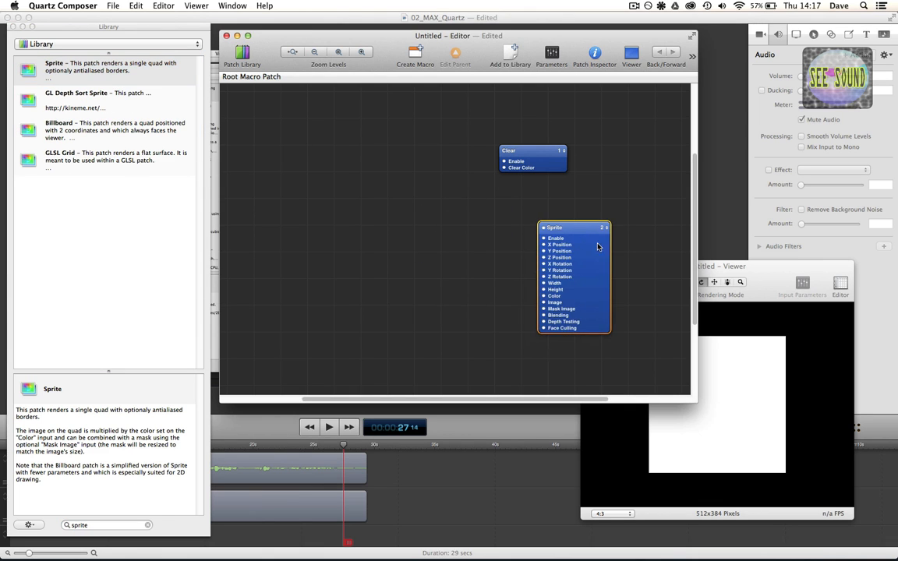
Step: Move the Viewer window aside so the Sprite patch is uncovered, and place Sprite directly beneath the Clear patch
left_click_drag(724, 266, 809, 281)
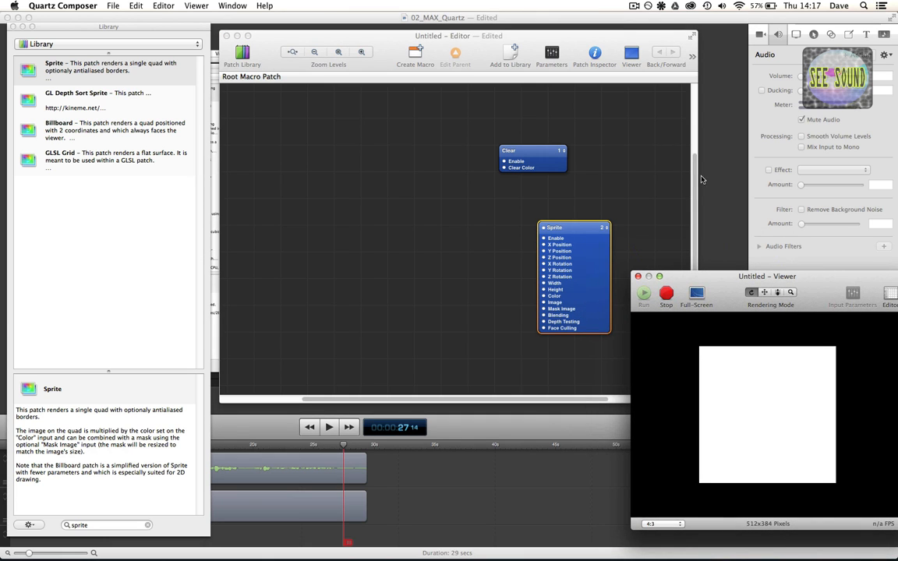
left_click_drag(702, 276, 698, 244)
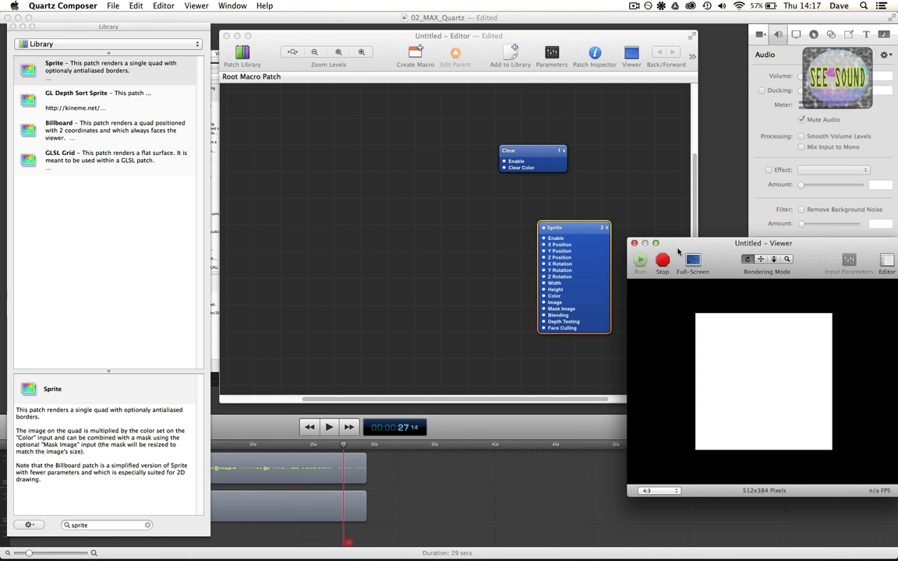
left_click_drag(574, 224, 539, 204)
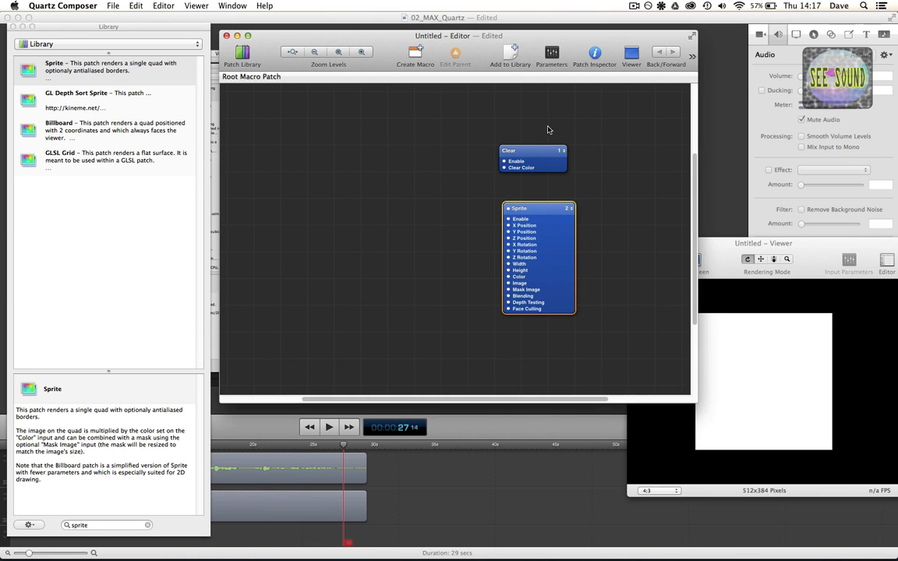
Step: Show the Sprite patch's input parameters, try out a larger width, and set the Width back to 1
left_click(552, 54)
left_click_drag(585, 37, 501, 27)
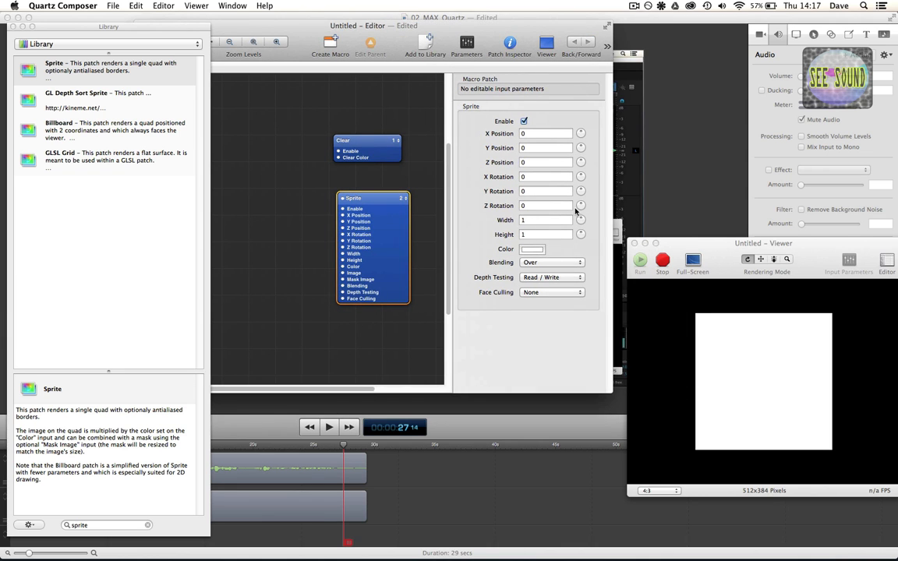
mouse_move(582, 221)
left_mouse_down()
mouse_move(573, 220)
mouse_move(582, 219)
left_mouse_up()
double_click(546, 221)
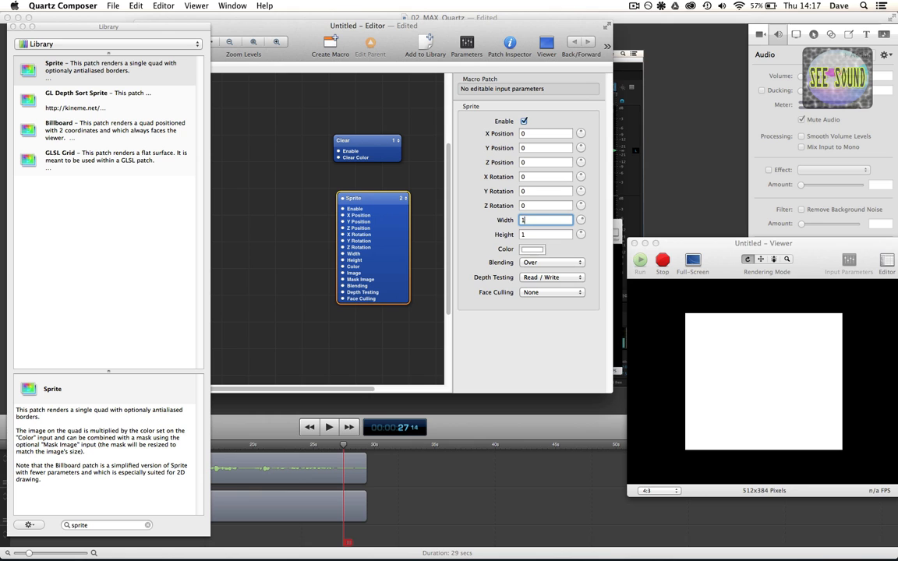
type("1")
key("Tab")
left_click_drag(302, 35, 415, 38)
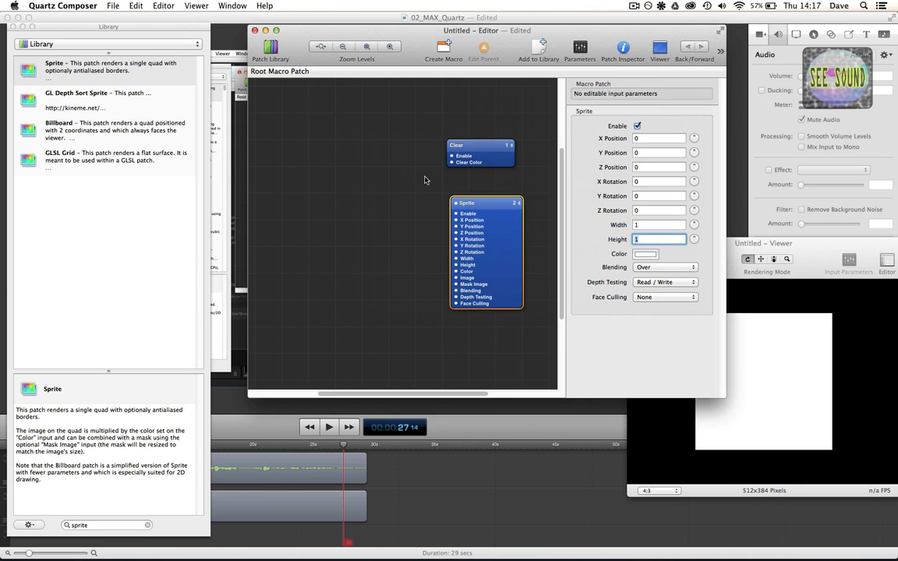
left_click(385, 195)
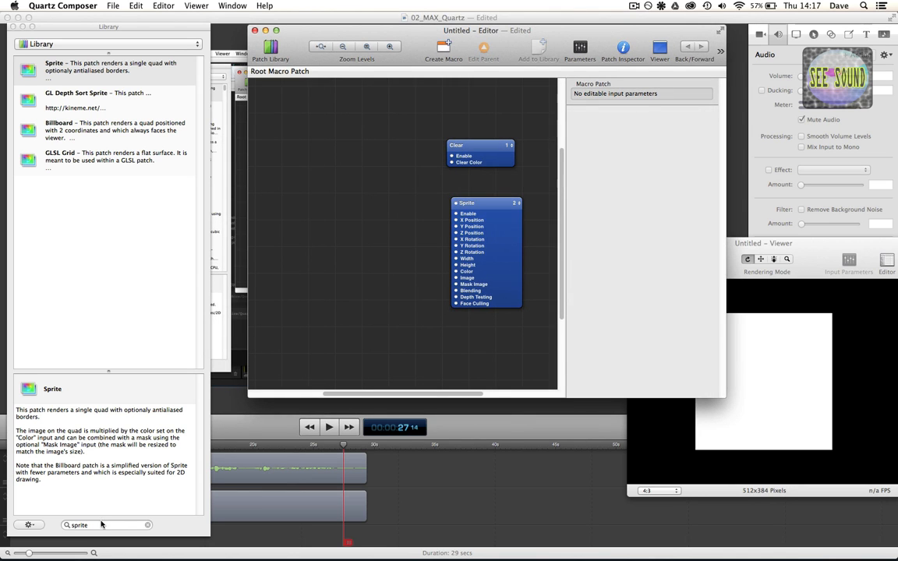
Step: Filter the patch library for "audio" and place the Audio Input patch that analyzes an input device to the left of Clear
left_click(147, 525)
type("a")
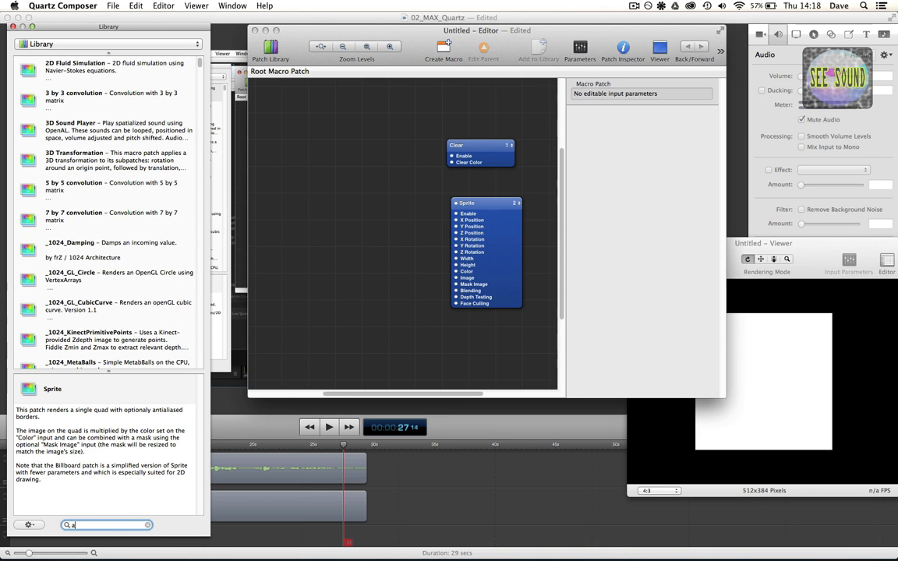
type("udio")
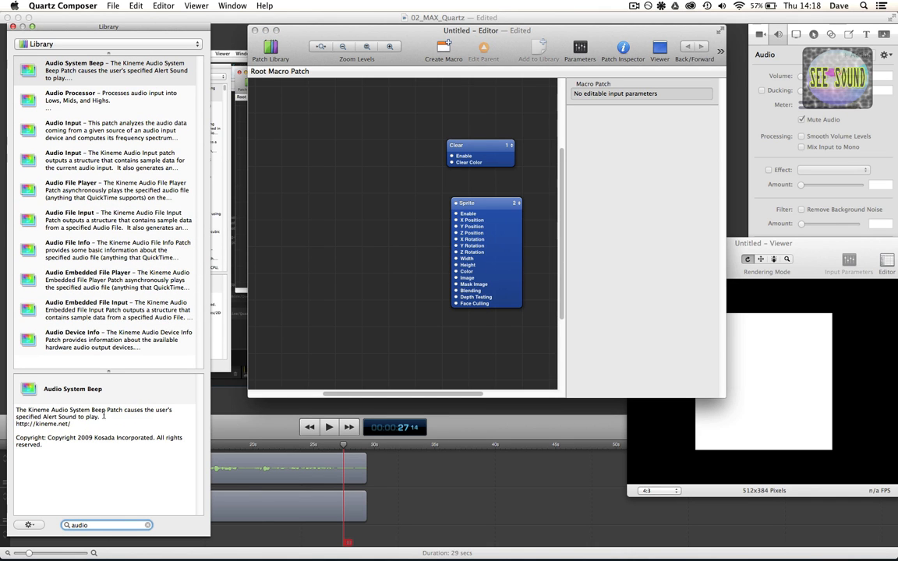
left_click_drag(36, 129, 300, 142)
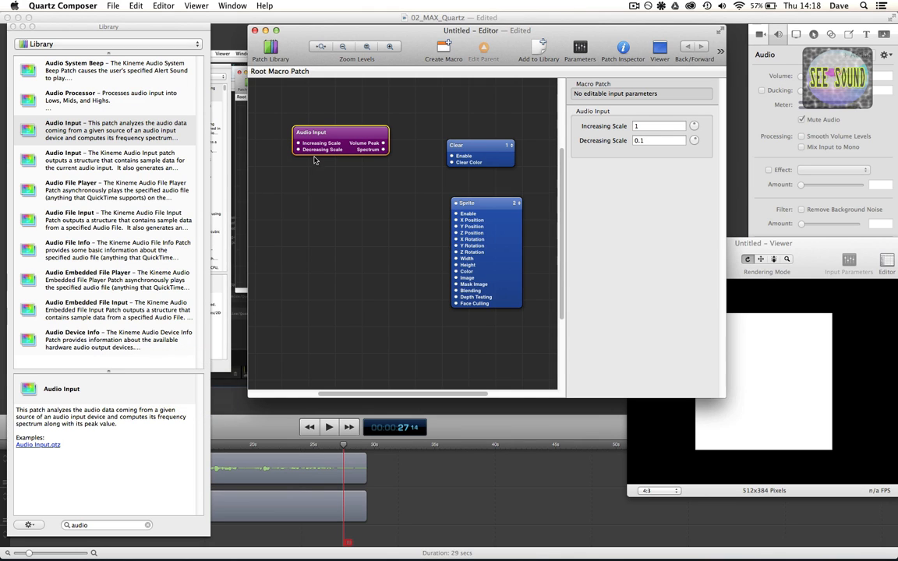
left_click_drag(336, 139, 355, 152)
double_click(343, 152)
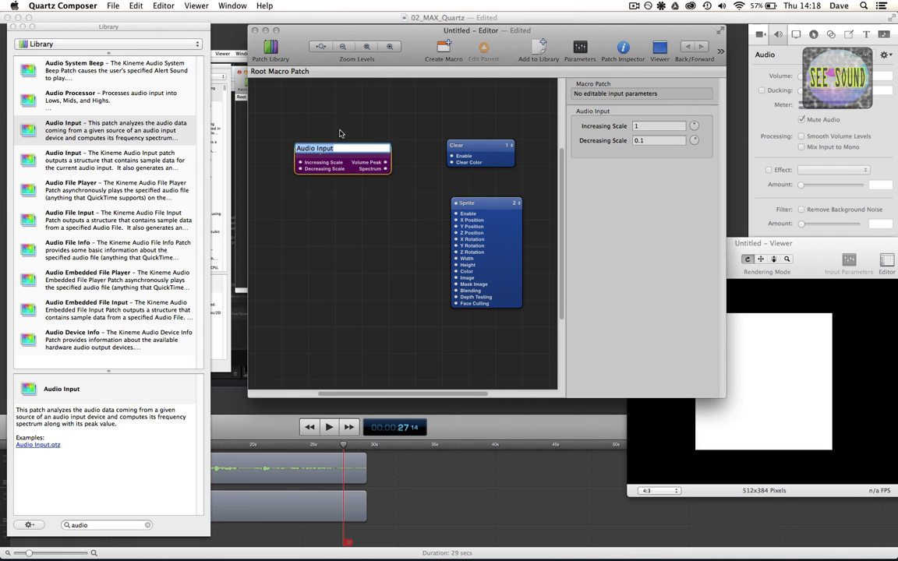
left_click_drag(323, 140, 310, 140)
left_click(371, 234)
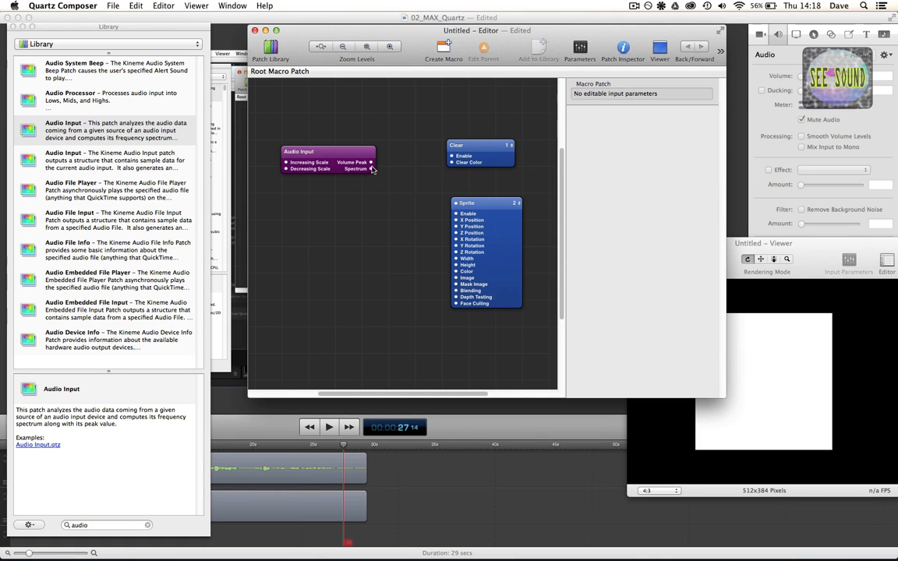
Step: Connect the Audio Input's Volume Peak output to both the Width and Height inputs of the Sprite patch
left_click_drag(370, 162, 454, 258)
left_click_drag(373, 167, 453, 264)
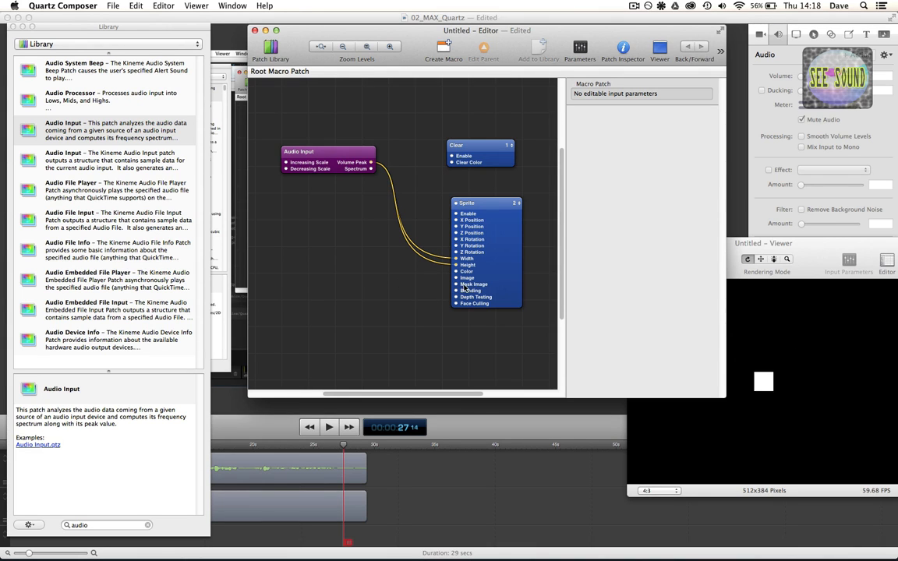
left_click_drag(328, 148, 328, 174)
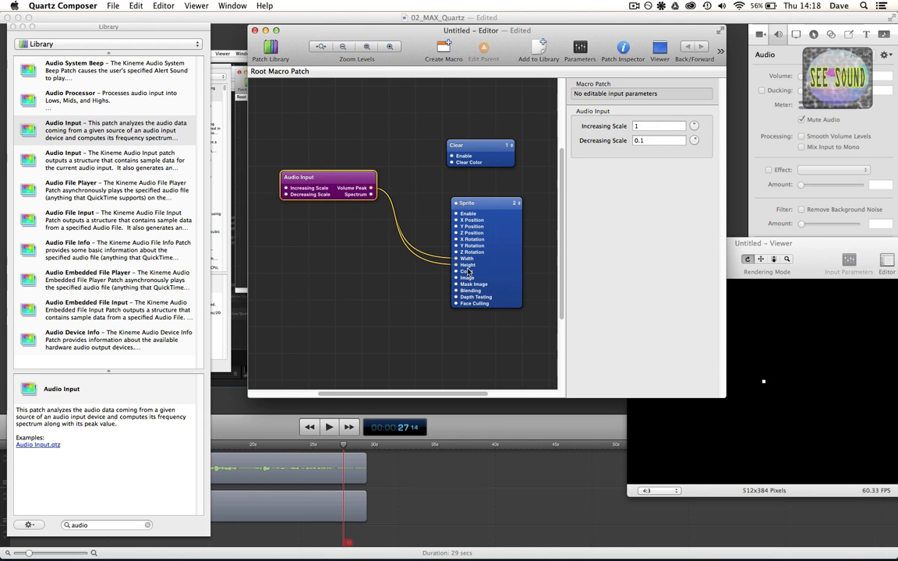
mouse_move(467, 271)
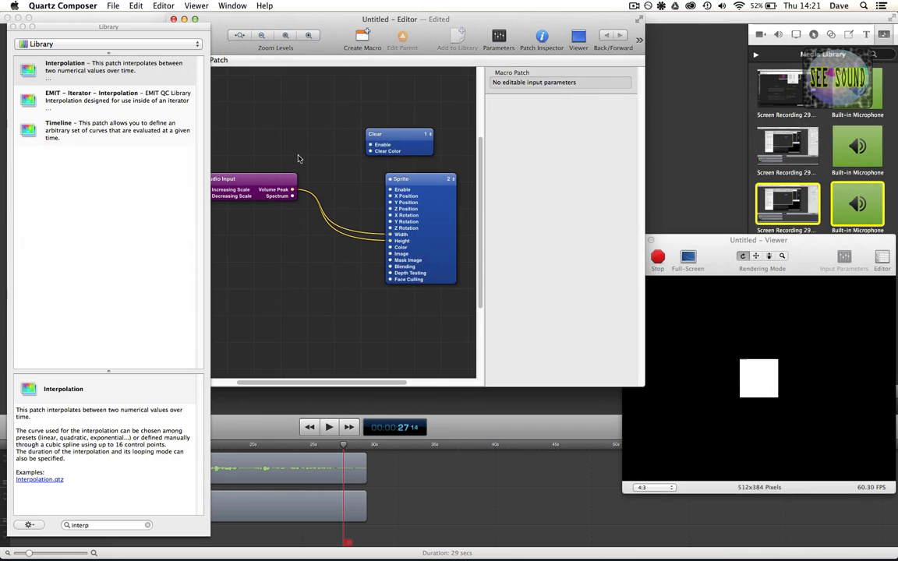
left_click_drag(261, 184, 271, 189)
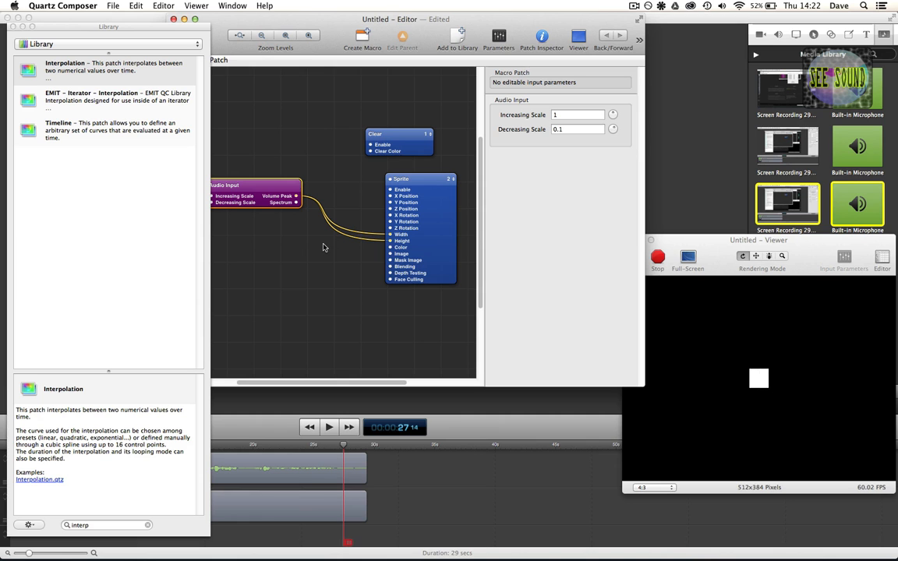
Step: Filter the library for "inter", add the Interpolation patch below Audio Input, and connect its Result to the Sprite's Width and Height
left_click(102, 525)
type("inter")
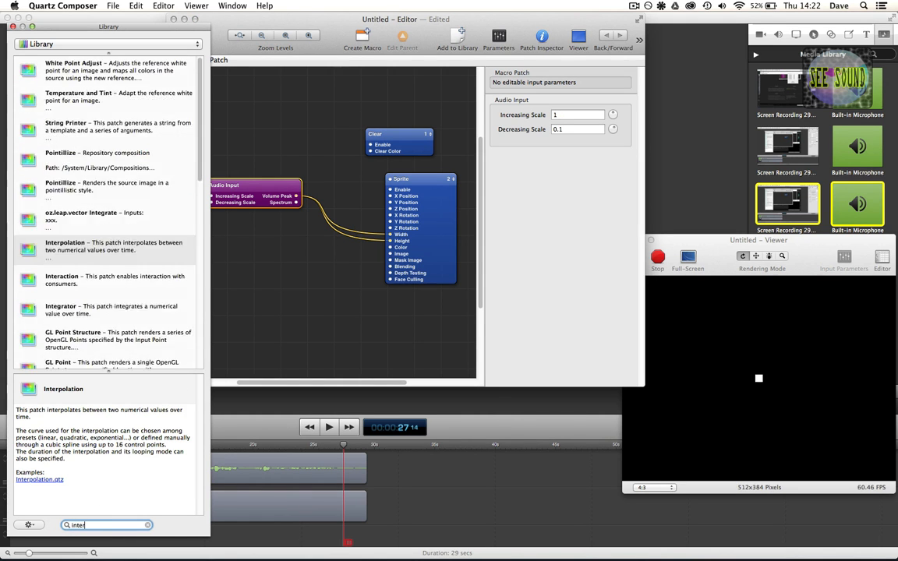
left_click_drag(36, 100, 308, 268)
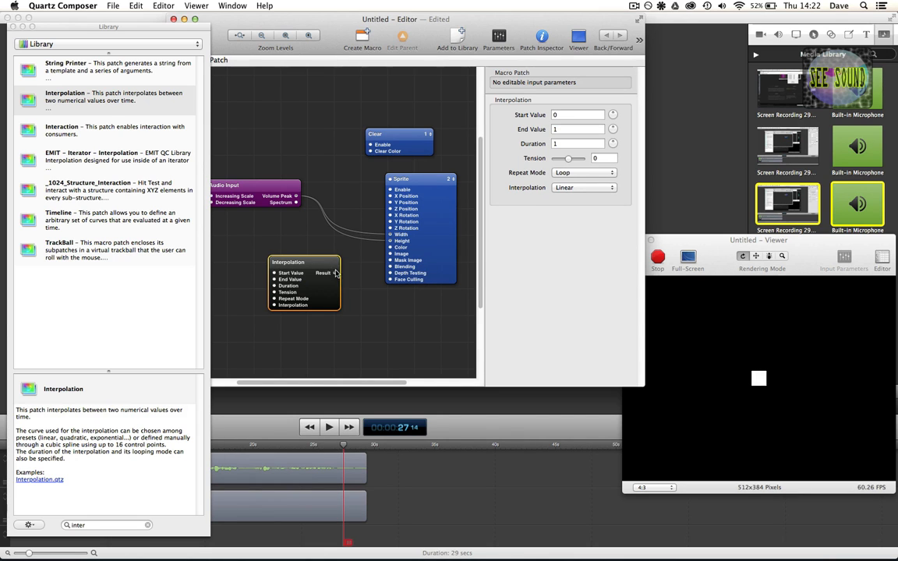
left_click_drag(334, 272, 388, 233)
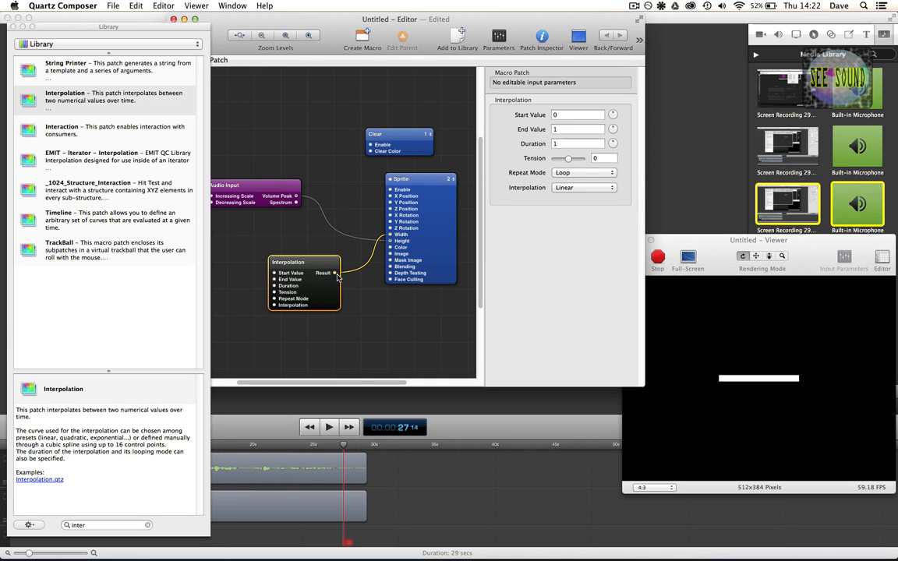
left_click_drag(334, 273, 390, 241)
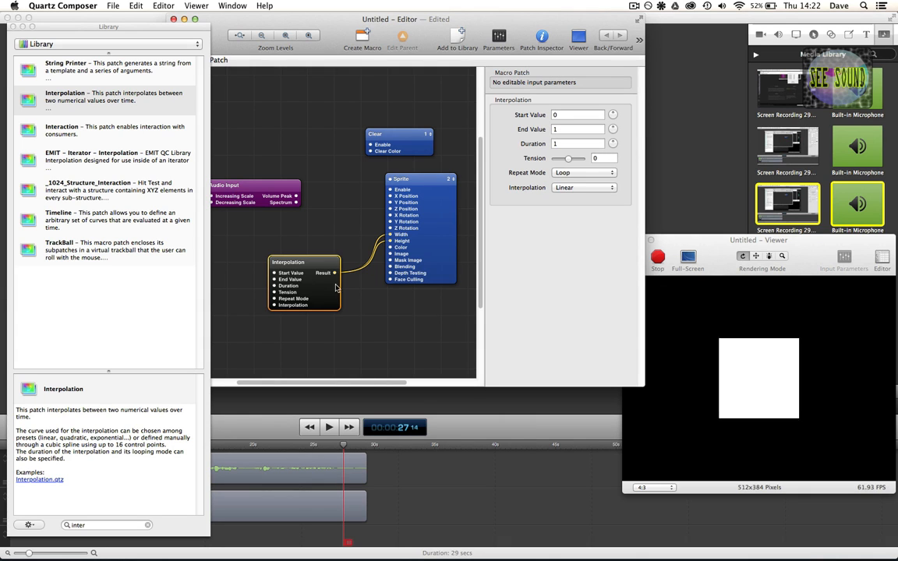
Step: Set the Duration of the Interpolation patch to 10
left_click(571, 116)
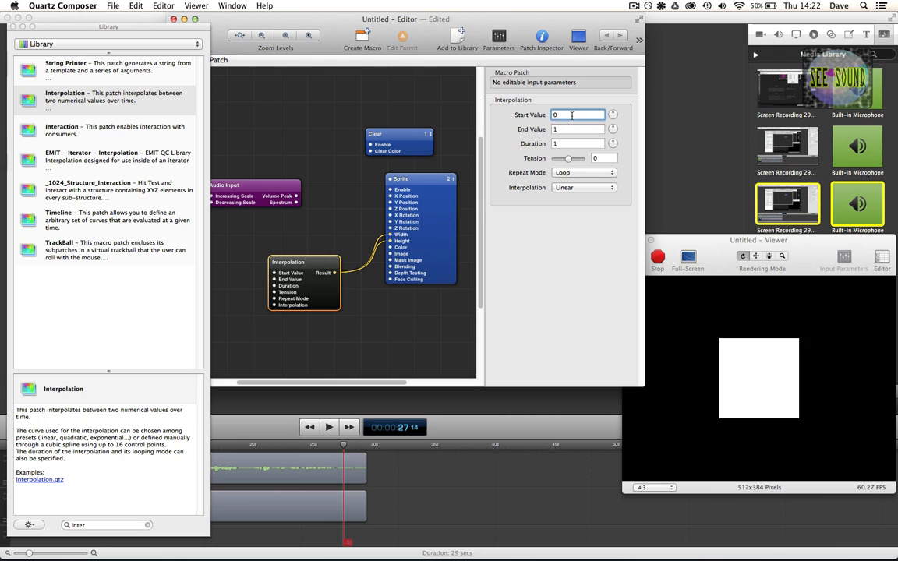
key("Tab")
key("Tab")
type("10")
key("Tab")
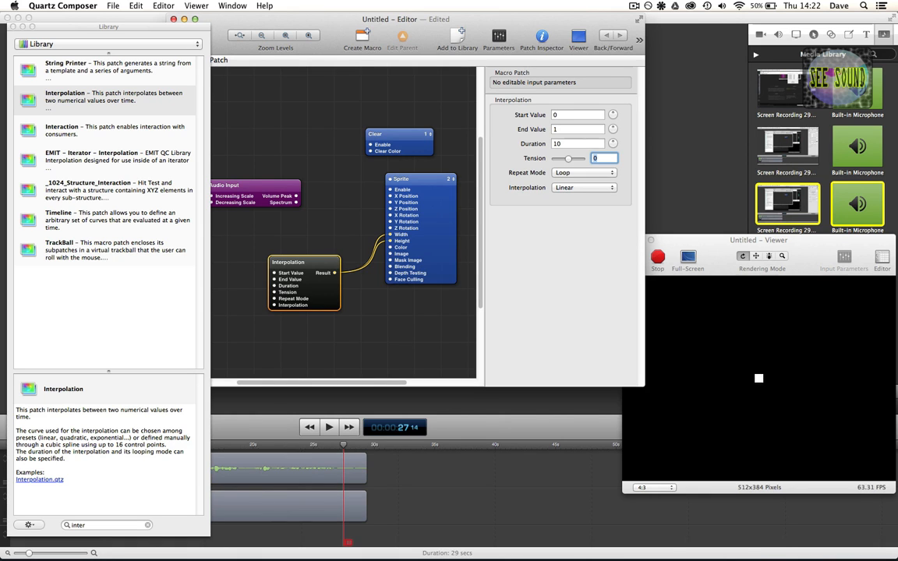
Step: Reposition the Interpolation and Audio Input patches, and change Interpolation's timebase to the mode that adds a Patch Time input
left_click_drag(311, 261, 326, 248)
left_click_drag(289, 188, 278, 182)
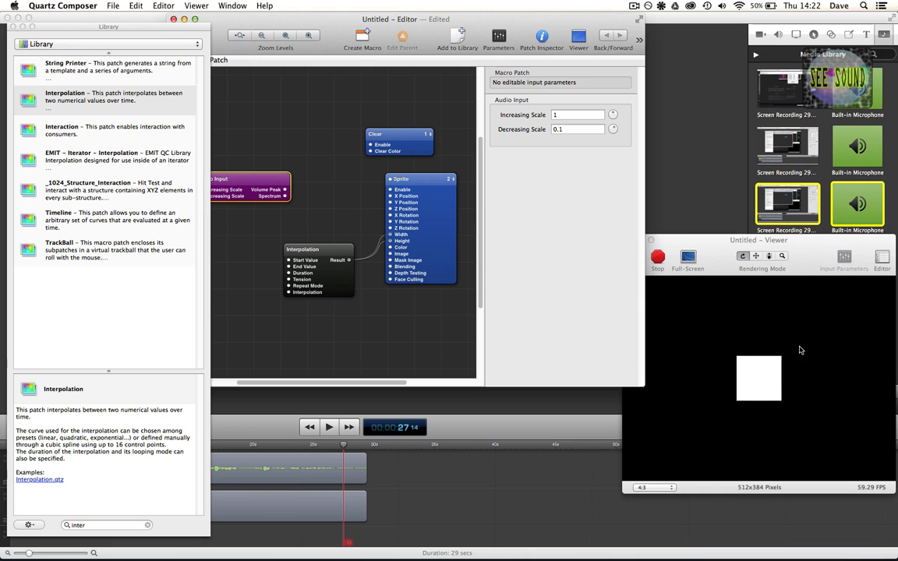
left_click_drag(333, 252, 337, 246)
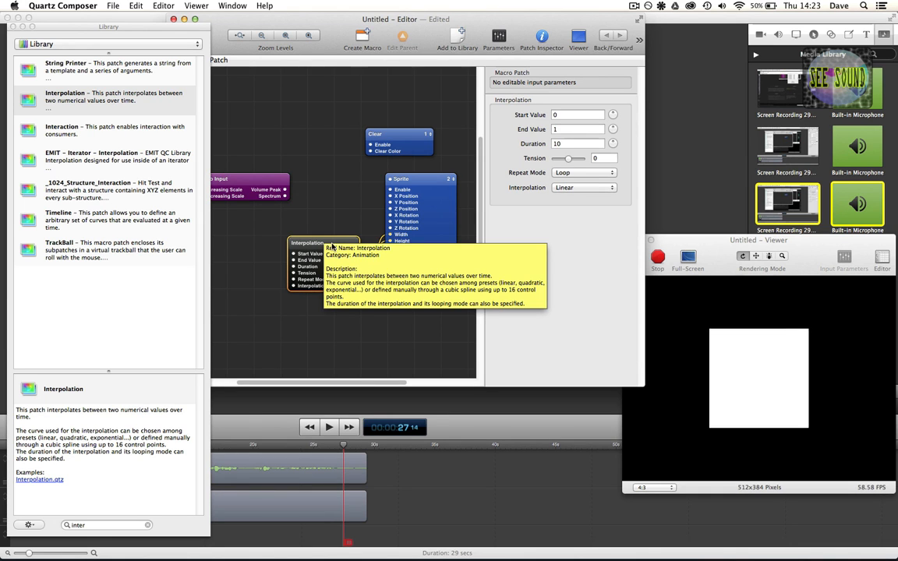
right_click(330, 247)
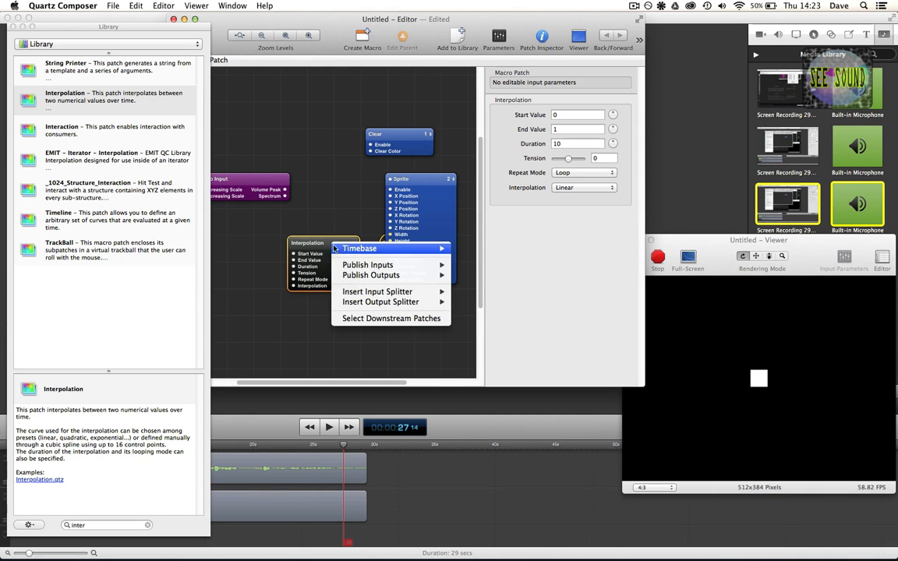
mouse_move(401, 249)
left_click(478, 269)
left_click_drag(301, 254, 304, 248)
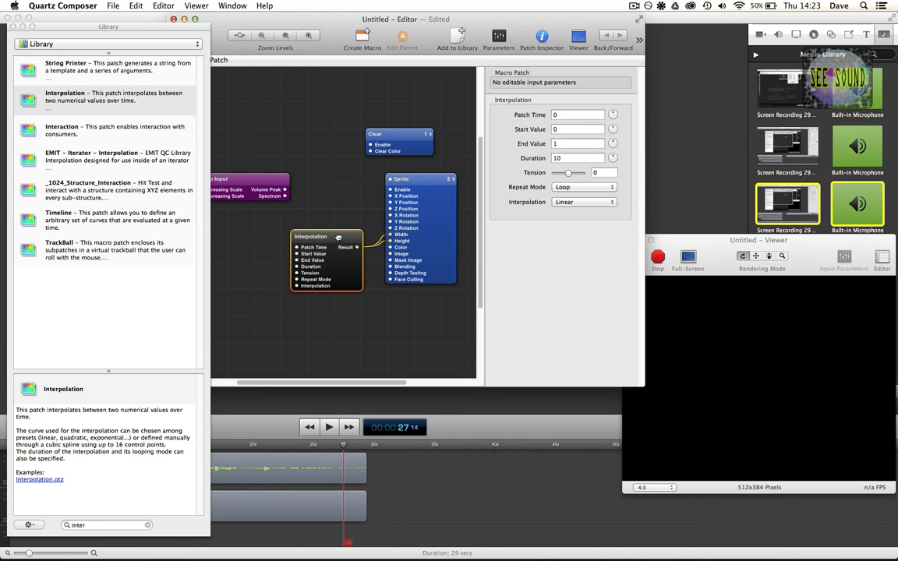
mouse_move(304, 251)
Step: Connect the Audio Input's Volume Peak to the Interpolation's Patch Time input, and arrange the two patches beside the Sprite
left_click_drag(296, 247, 285, 189)
left_click_drag(330, 250, 322, 215)
left_click_drag(277, 183, 269, 195)
left_click_drag(315, 225, 308, 218)
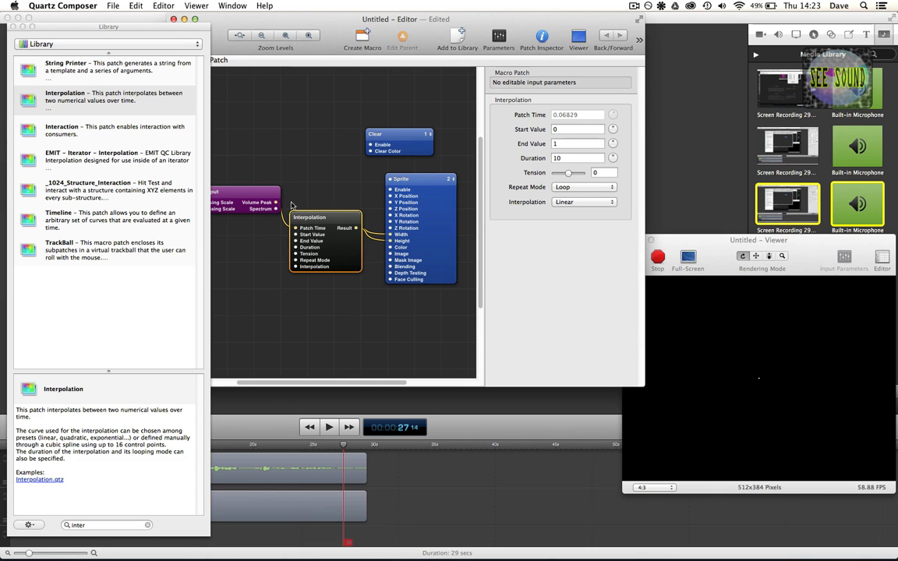
left_click(249, 195)
mouse_move(249, 191)
left_mouse_down()
mouse_move(275, 185)
mouse_move(263, 192)
left_mouse_up()
left_click_drag(343, 218, 352, 218)
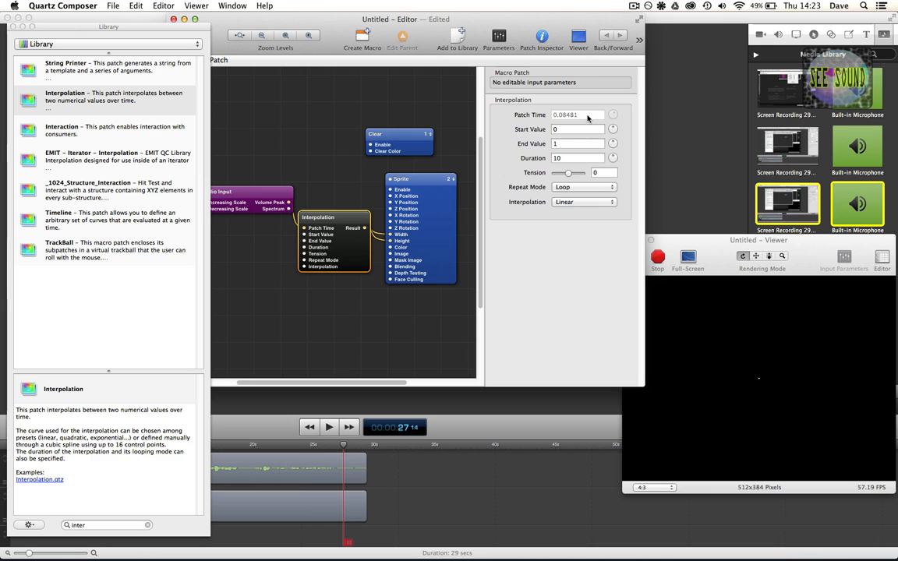
Step: Set the Interpolation patch's Duration to 0.4 and its Tension to about 0.73
double_click(578, 158)
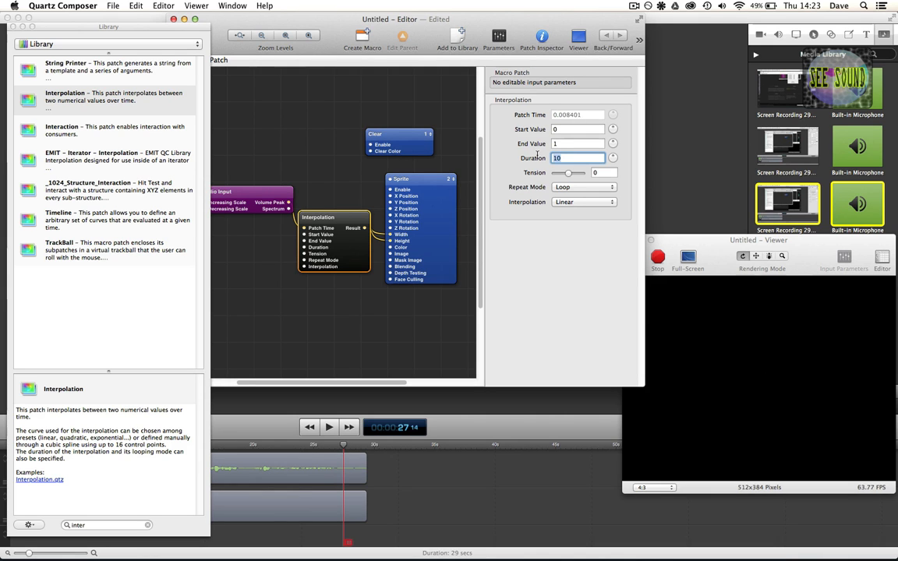
key("Tab")
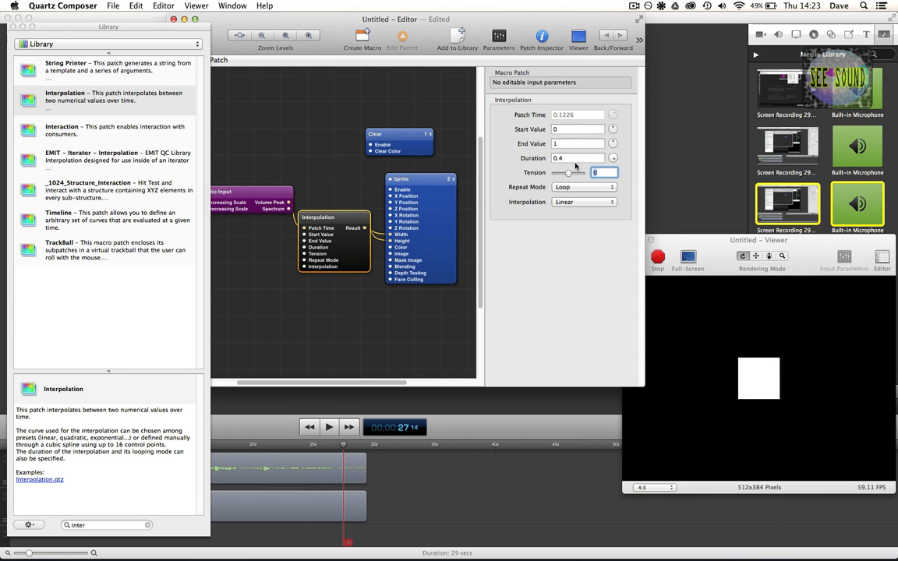
mouse_move(568, 172)
left_mouse_down()
mouse_move(558, 175)
mouse_move(580, 174)
left_mouse_up()
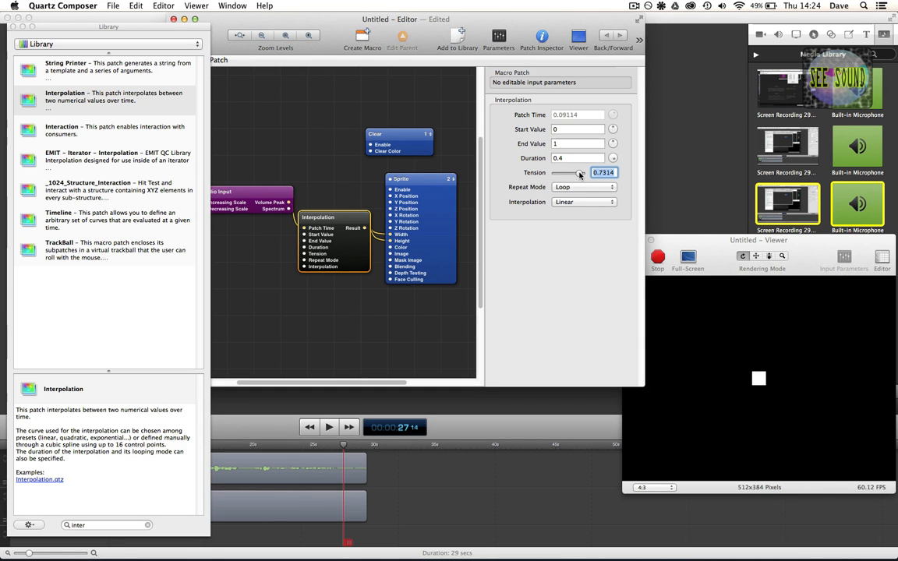
Step: Set the Interpolation patch's Tension to about -0.55 and its Start Value to 0.1
left_click_drag(578, 175, 559, 174)
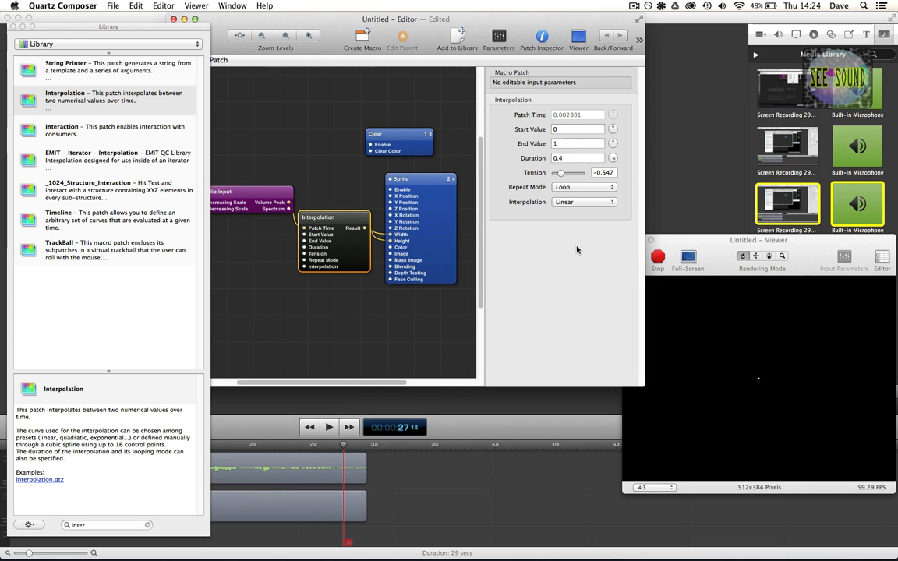
left_click(564, 130)
type("0.1")
key("Tab")
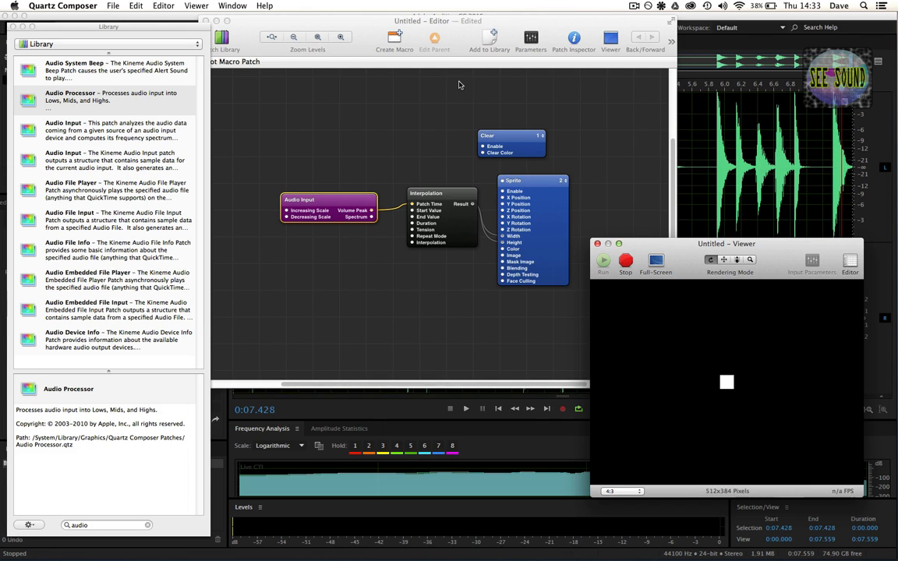
Step: Add an Audio Processor patch to the composition and arrange it below the Audio Input and Interpolation patches
mouse_move(371, 220)
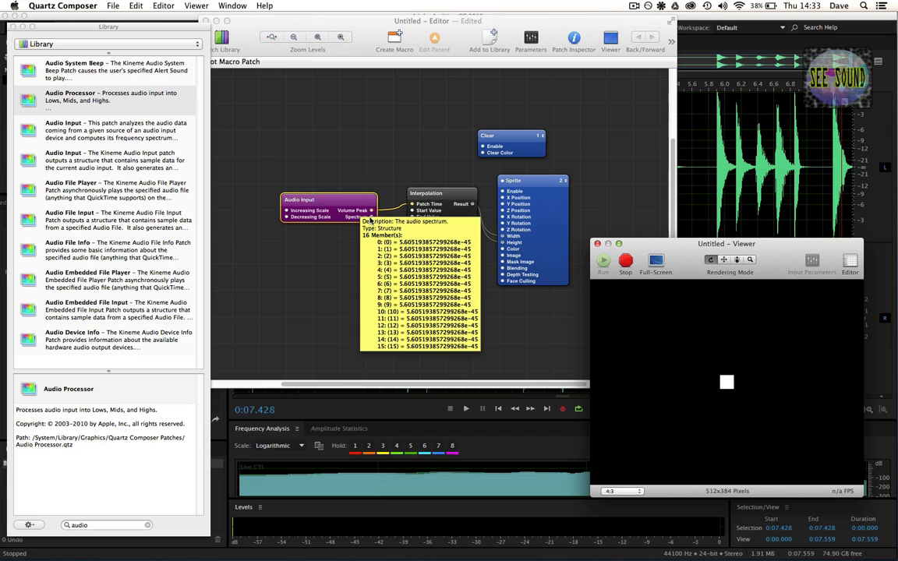
left_click(96, 524)
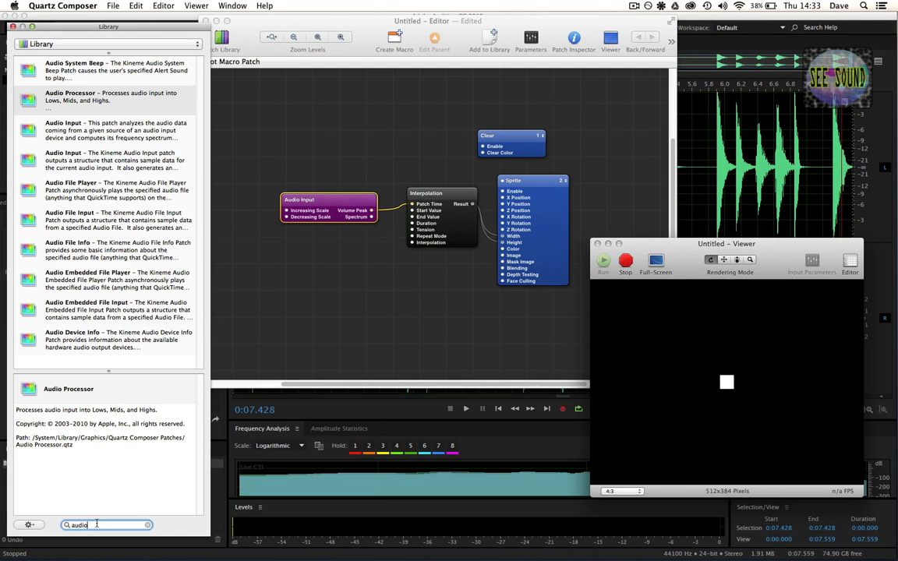
left_click_drag(70, 97, 374, 304)
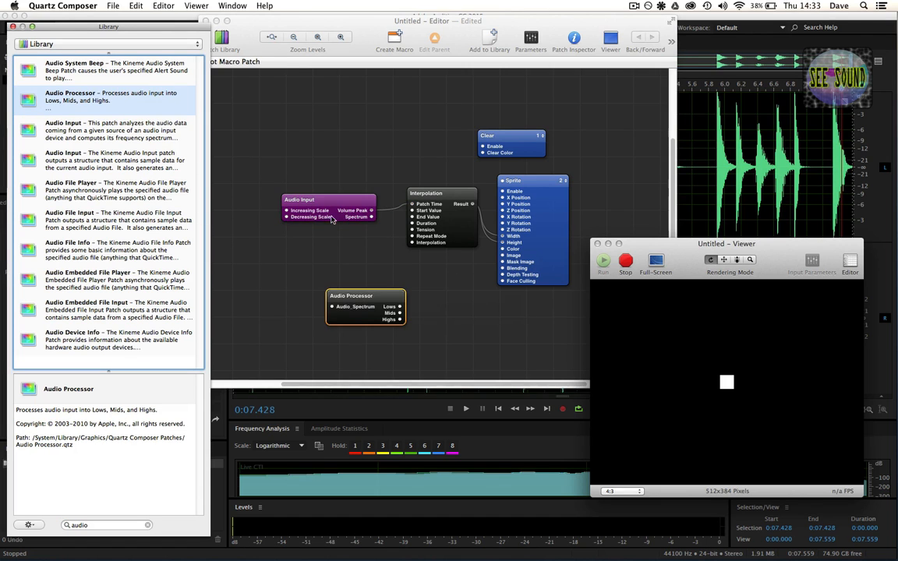
left_click_drag(331, 220, 320, 213)
left_click_drag(361, 297, 388, 290)
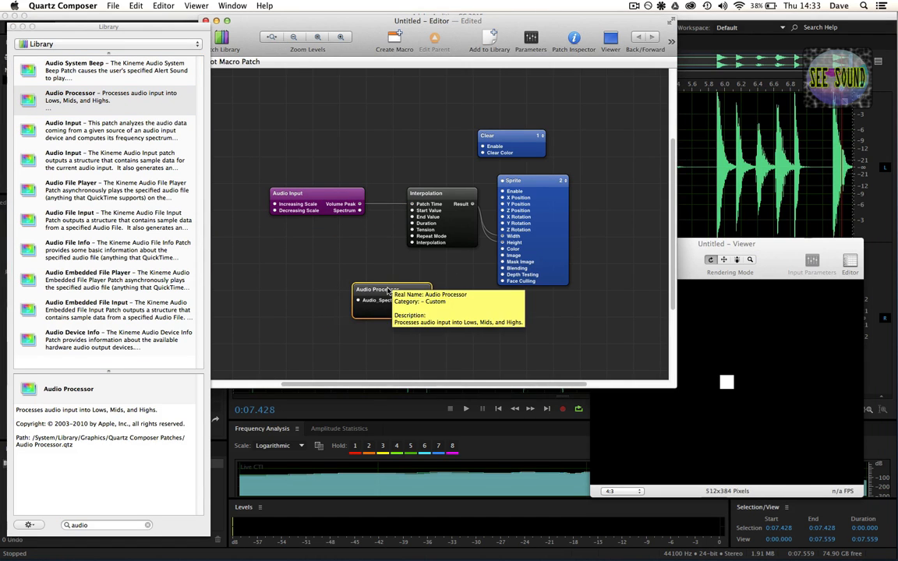
Step: Connect the Audio Input's Spectrum to the Audio Processor's Audio_Spectrum, and the processor's Mids output to the Sprite's Height
left_click_drag(360, 210, 395, 283)
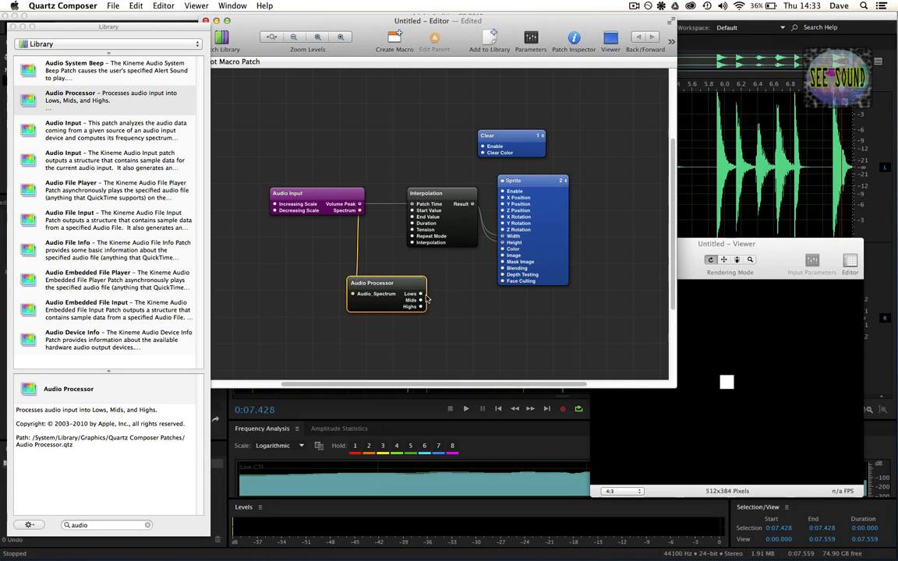
mouse_move(422, 297)
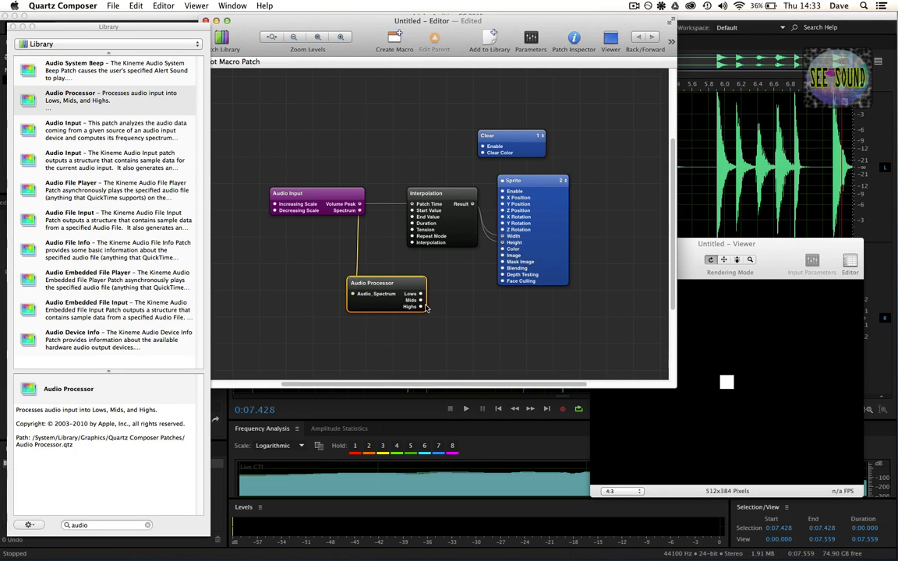
left_click_drag(420, 300, 501, 244)
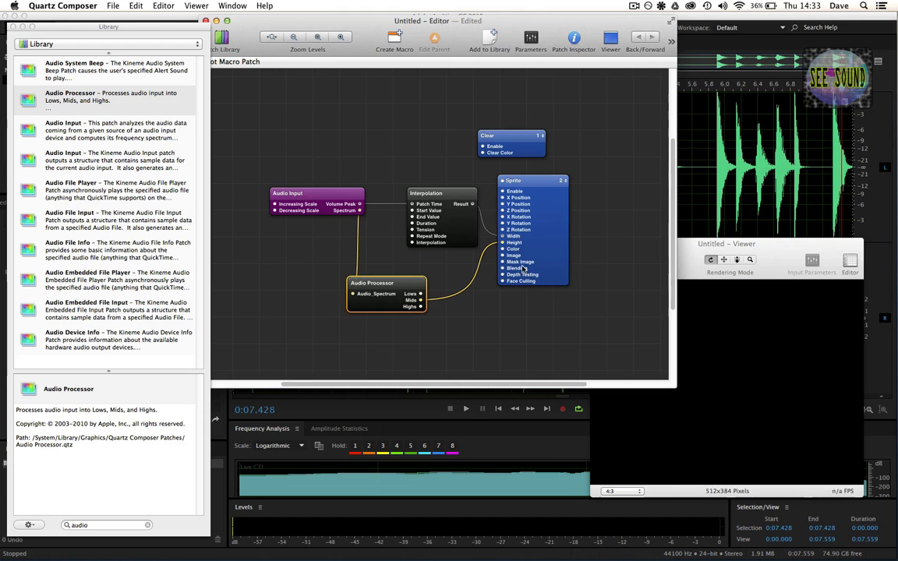
Step: Switch to Adobe Audition, briefly play and stop the Burd Watching loop, and raise the system volume
left_click(712, 21)
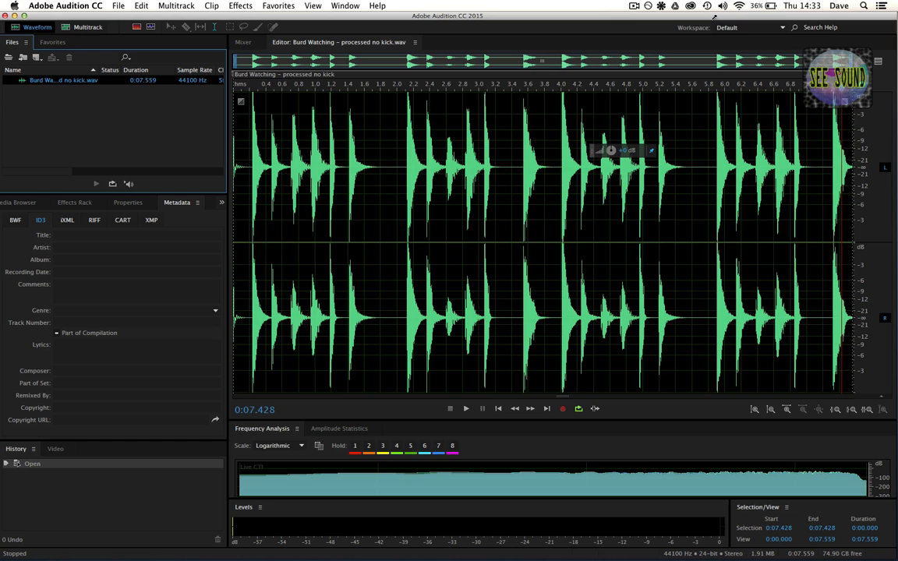
key("space")
key("space")
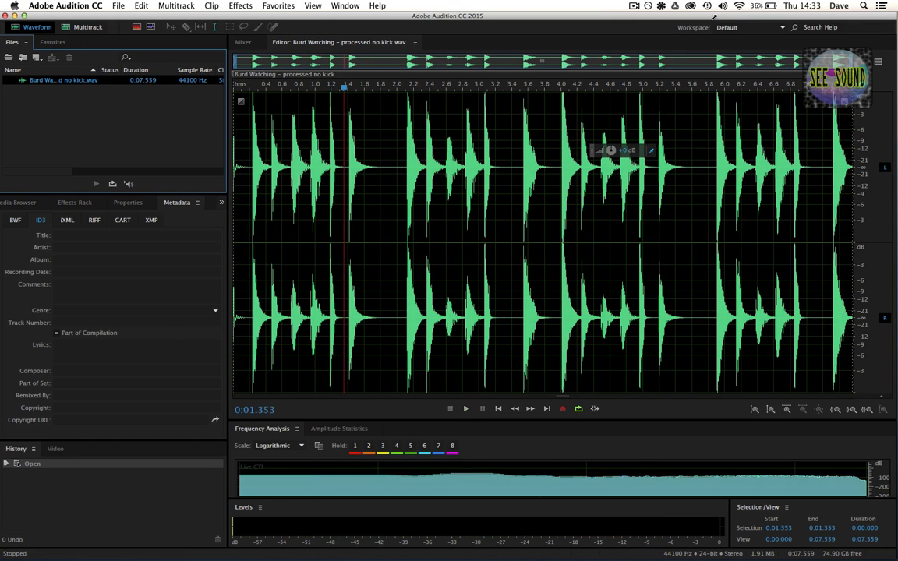
key("XF86AudioRaiseVolume")
Step: Check Soundflower's output routing options, and view the Soundflower page on rogueamoeba.com in Firefox
left_click(662, 6)
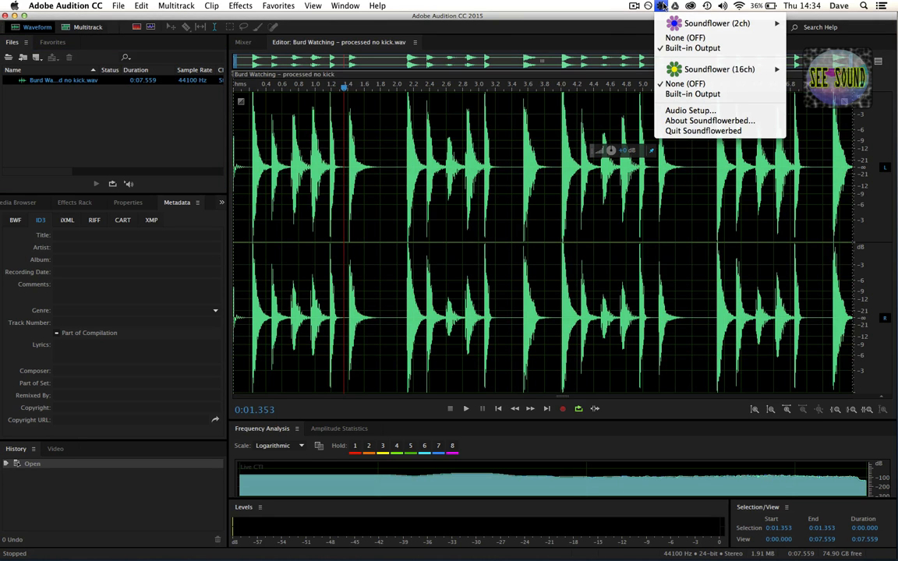
left_click(371, 480)
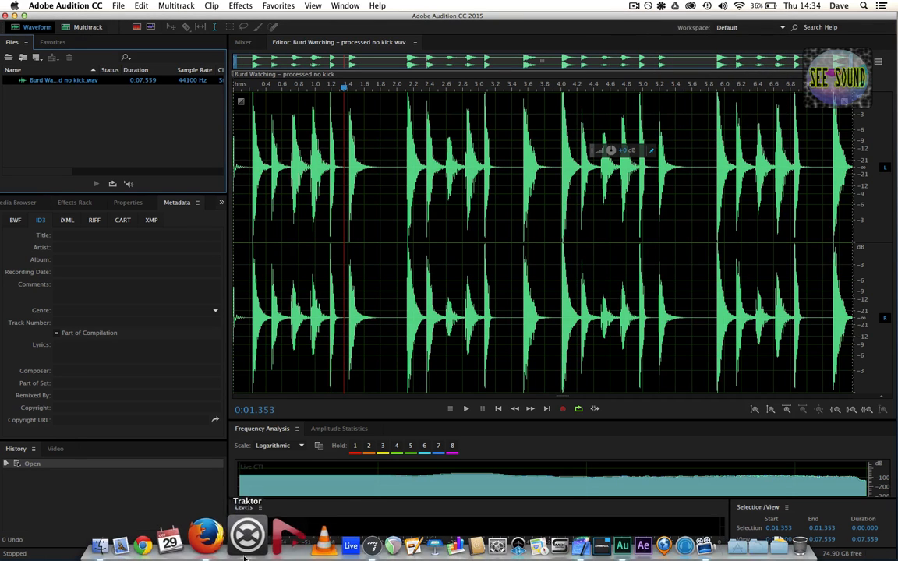
left_click(224, 538)
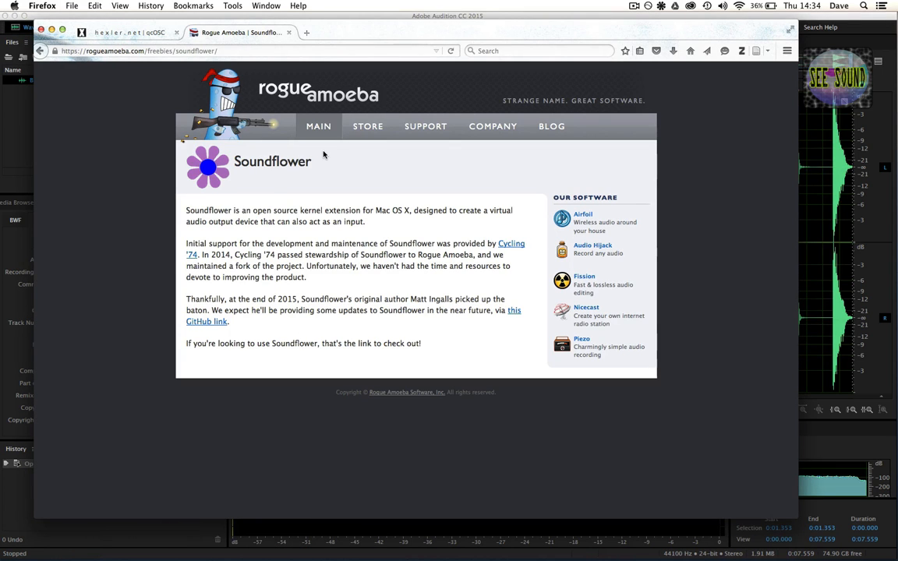
left_click(215, 51)
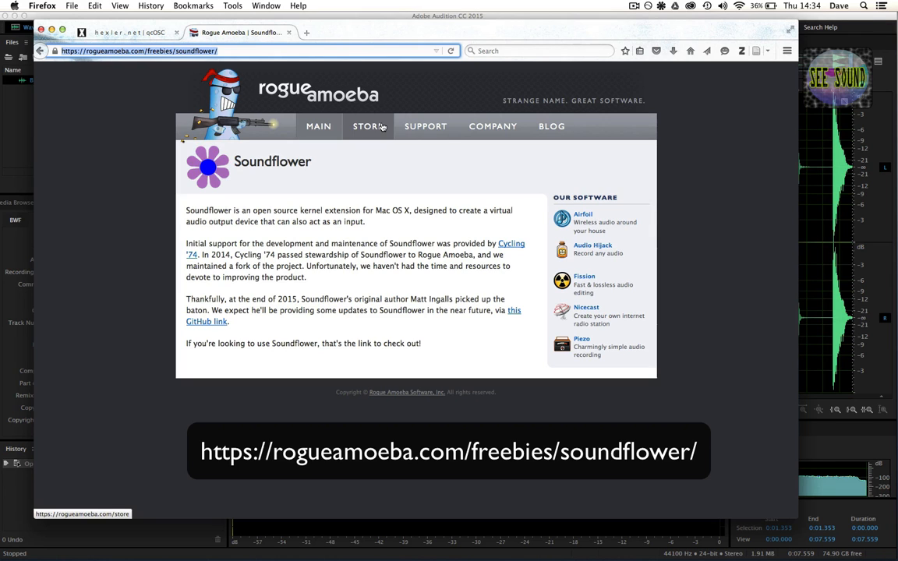
left_click(142, 175)
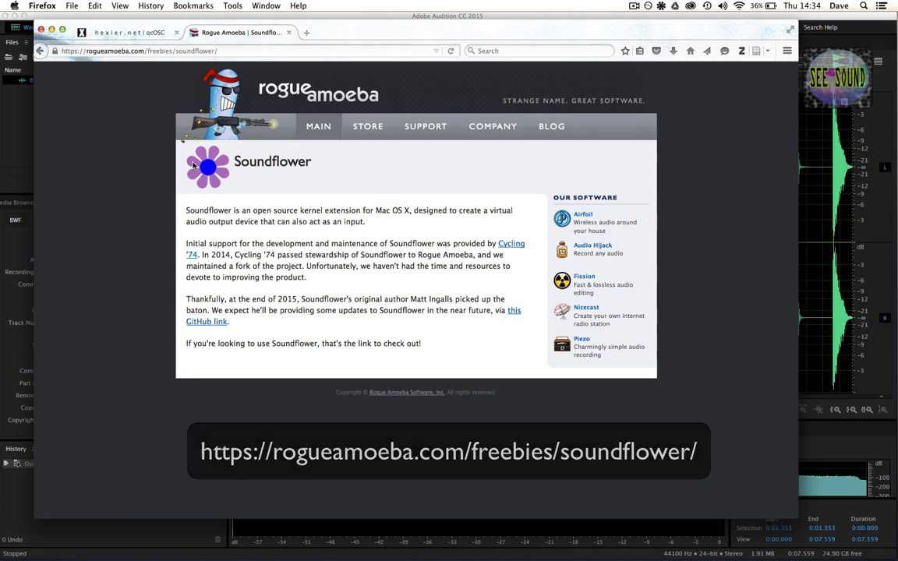
Step: Return to Quartz Composer and bring the Viewer window to the front, placed beside the patch graph
key("ctrl+Up")
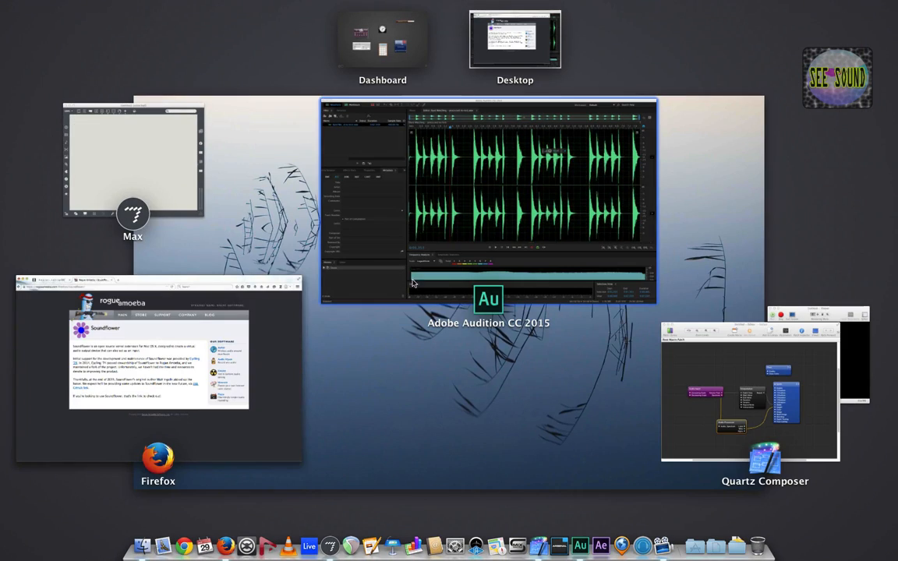
left_click(748, 382)
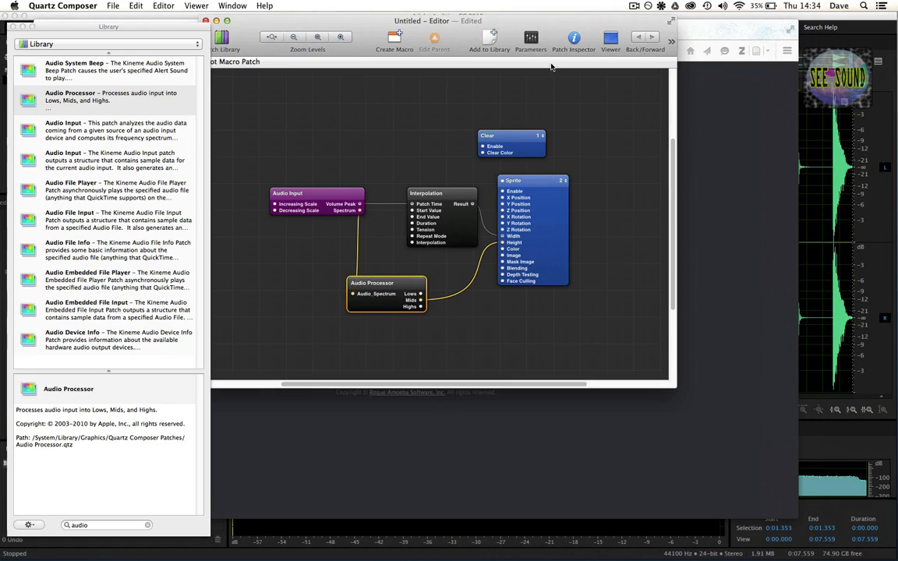
left_click(534, 47)
left_click(536, 47)
left_click(608, 37)
left_click_drag(674, 243, 667, 250)
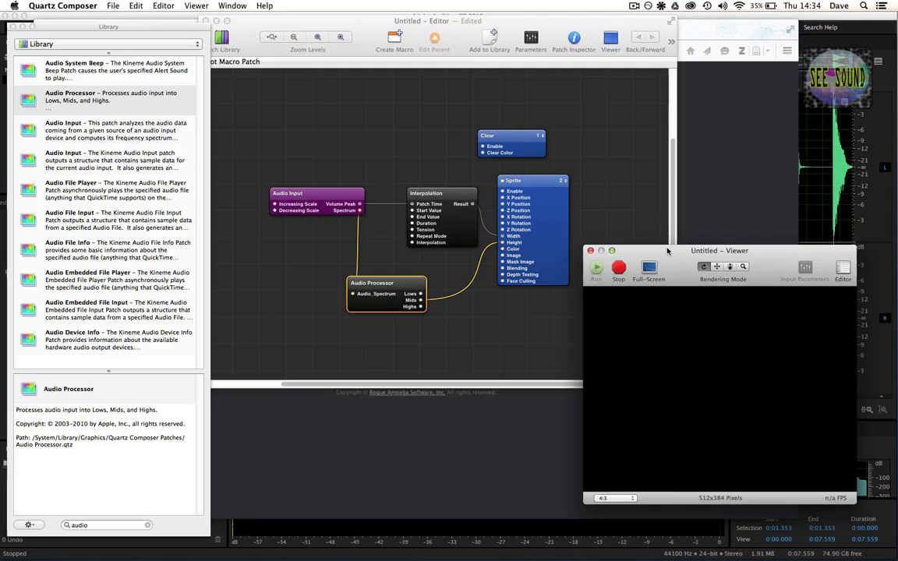
Step: Start playback of the Burd Watching loop in Adobe Audition, and return to Quartz Composer with the Viewer showing
left_click(668, 20)
left_click(815, 14)
key("space")
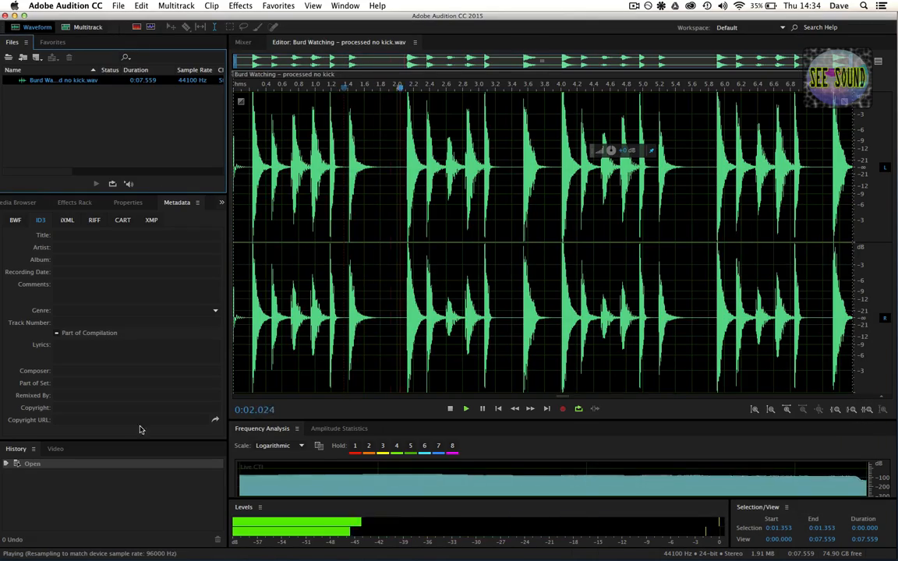
mouse_move(1, 560)
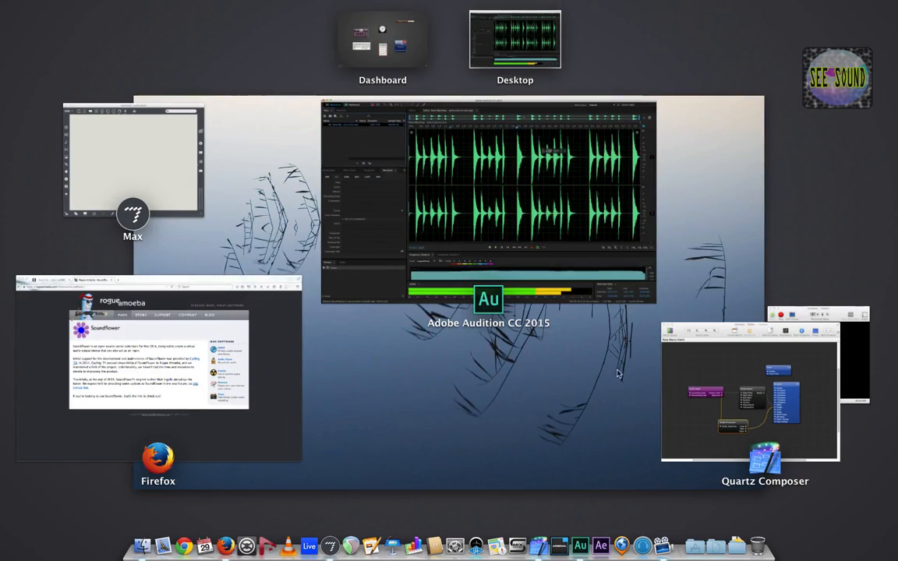
left_click(681, 374)
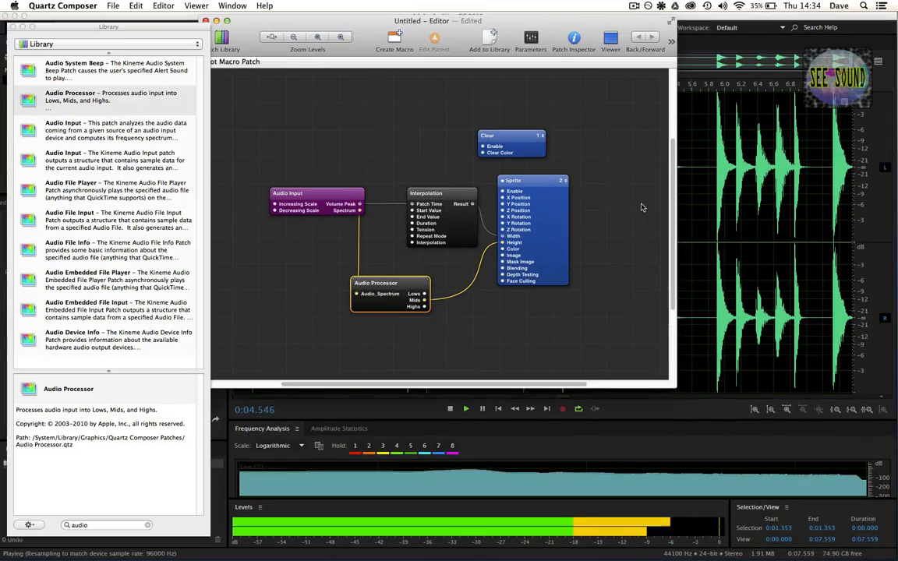
left_click(610, 39)
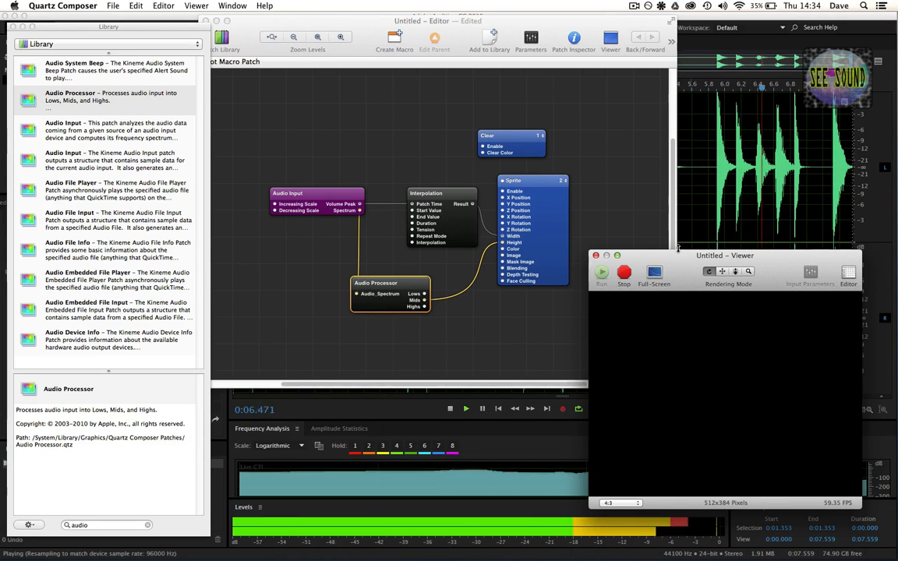
left_click(619, 183)
Step: Move the Audio Input patch slightly away from the Interpolation patch and open its Settings in the Patch Inspector
left_click_drag(343, 200, 333, 199)
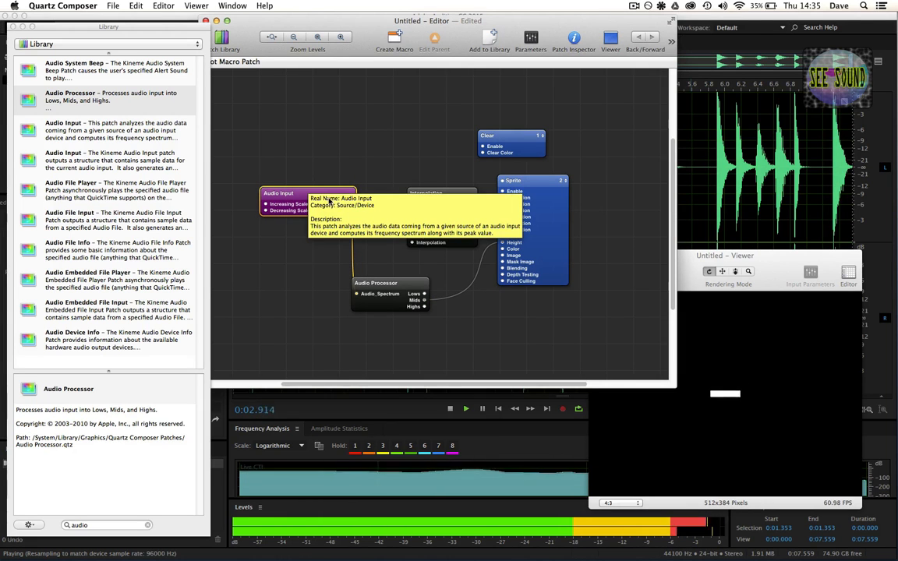
left_click_drag(326, 198, 321, 198)
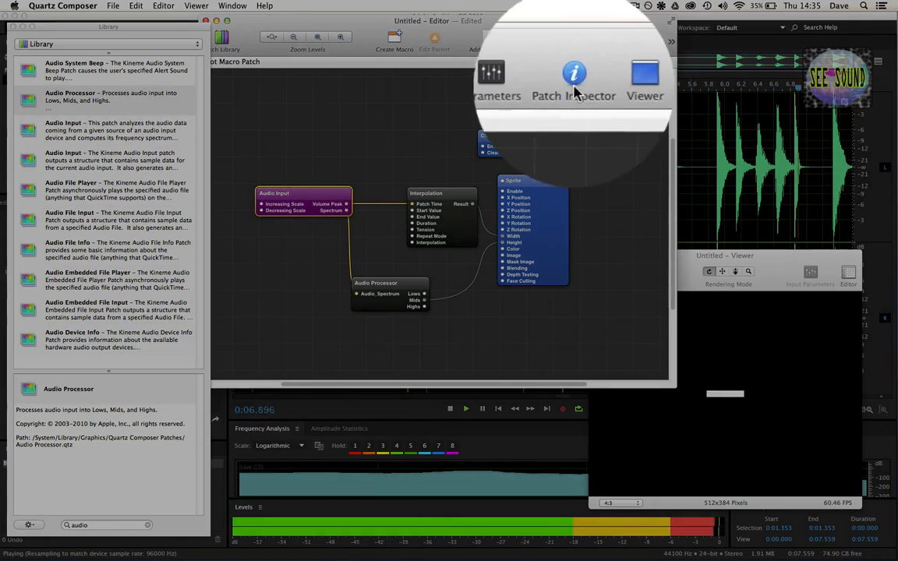
left_click(574, 39)
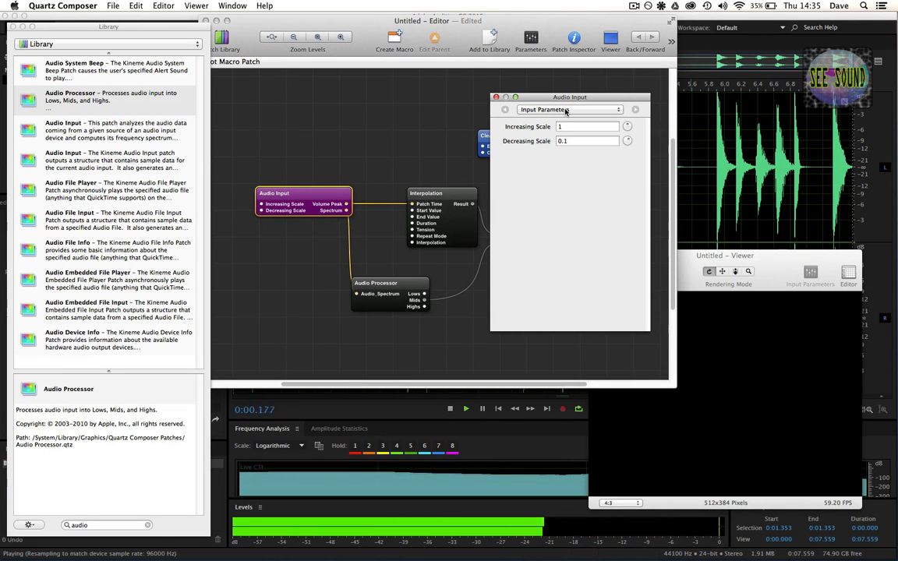
left_click(566, 110)
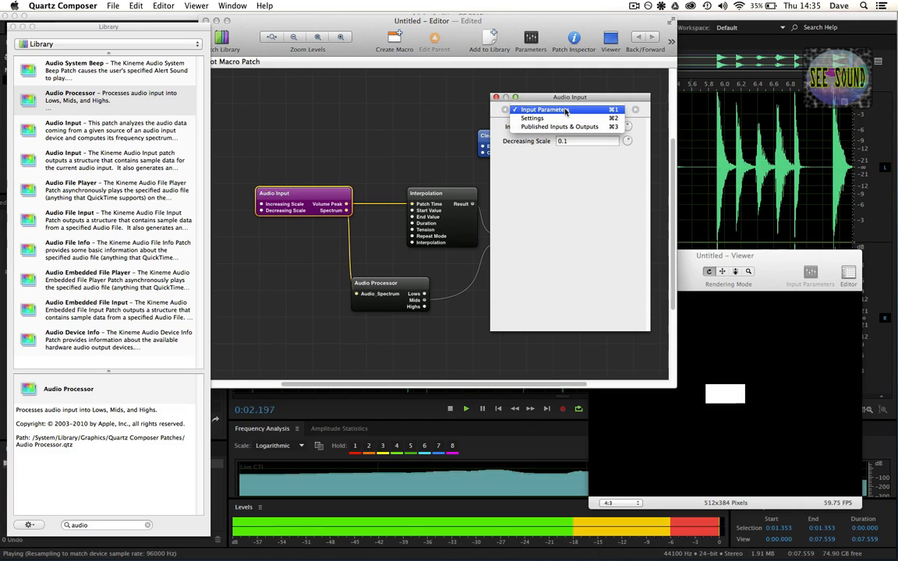
left_click(564, 118)
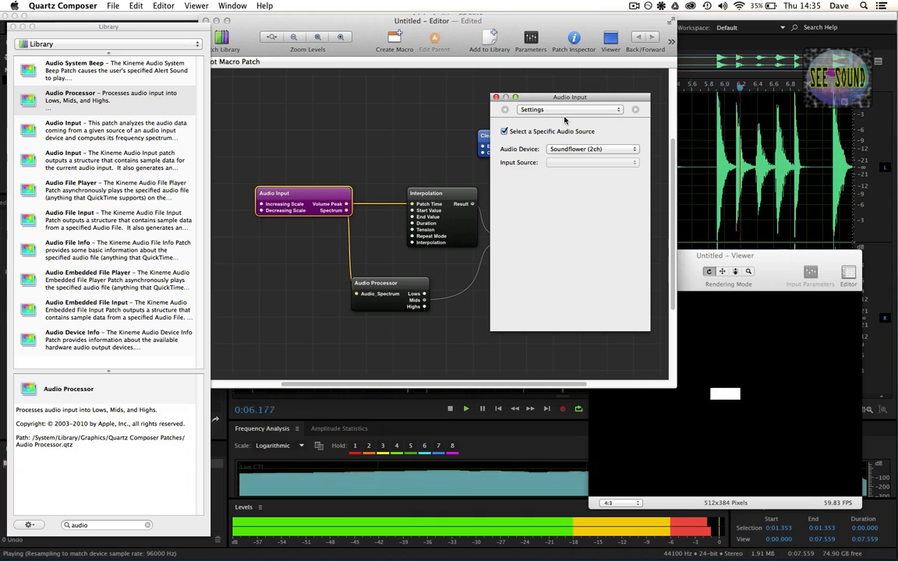
Step: Enable a specific audio source for the Audio Input patch, choose Soundflower (2ch) as Audio Device, and close the inspector
left_click(503, 131)
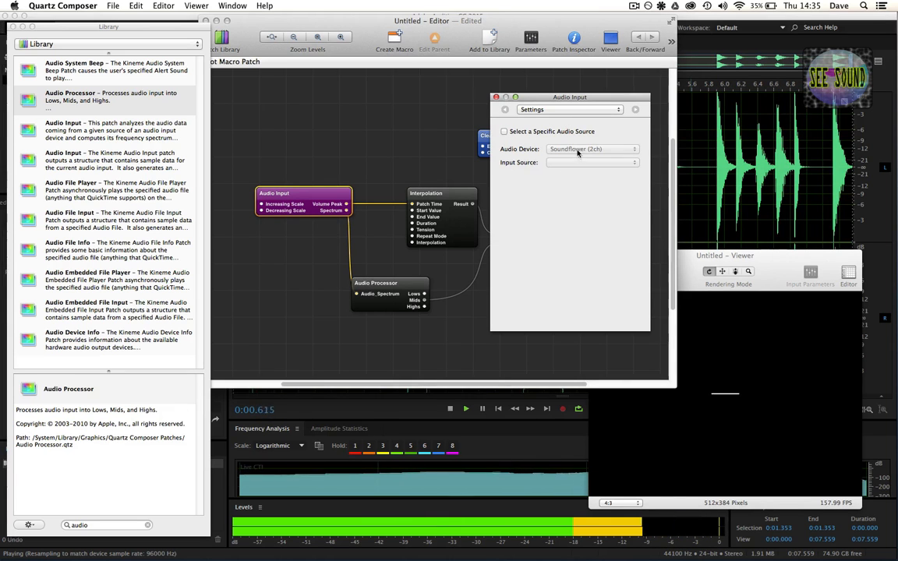
left_click(504, 132)
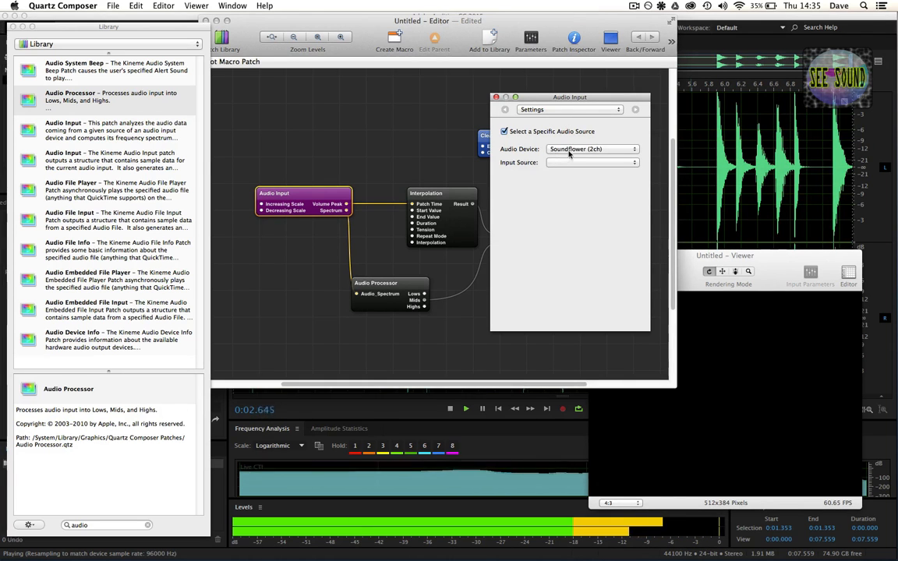
left_click(572, 151)
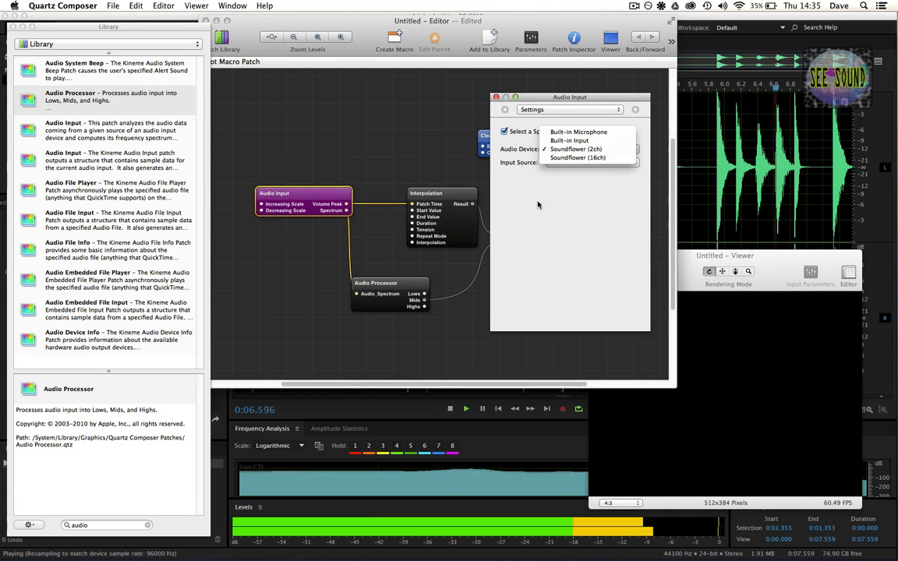
left_click(578, 149)
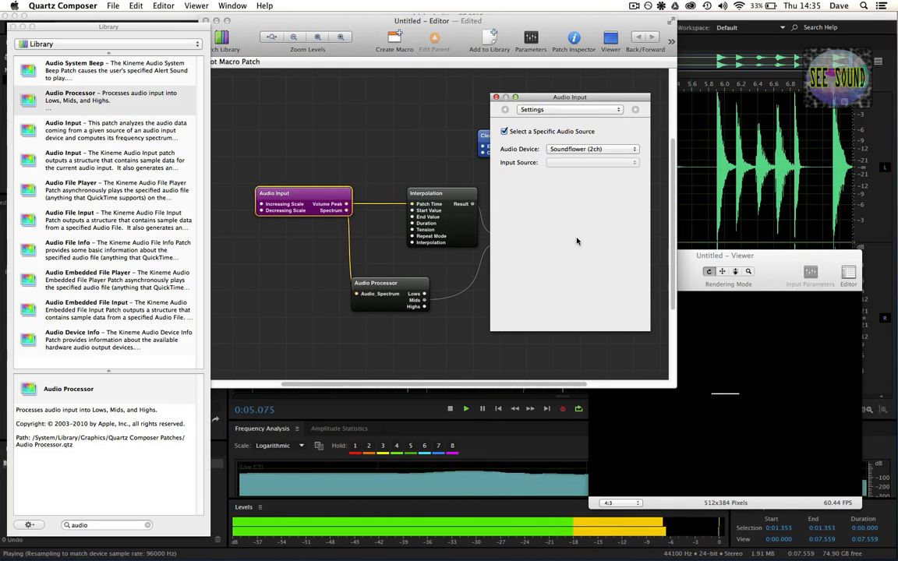
left_click(496, 97)
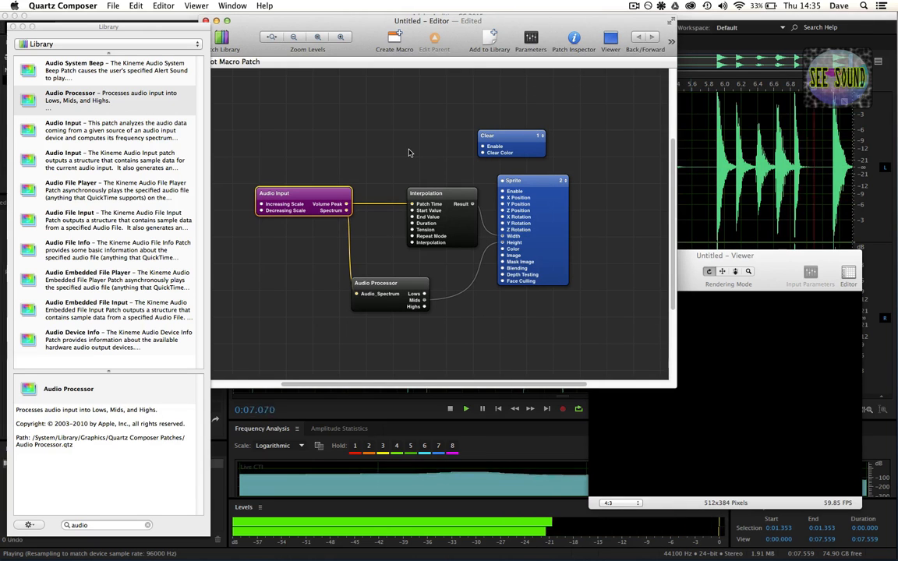
Step: Mute and unmute the system sound twice to check the sprite's reaction, and deselect the Audio Input patch
key("XF86AudioMute")
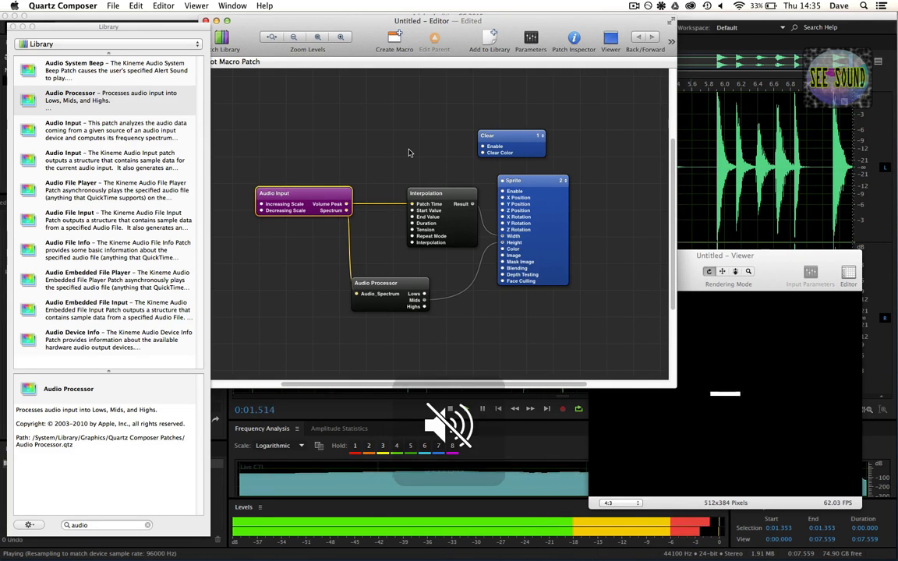
key("XF86AudioMute")
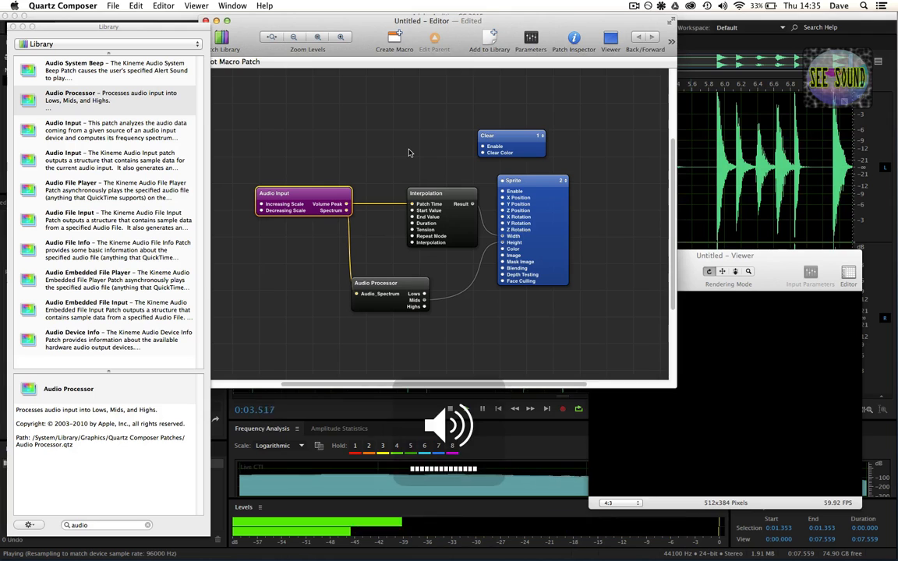
key("XF86AudioMute")
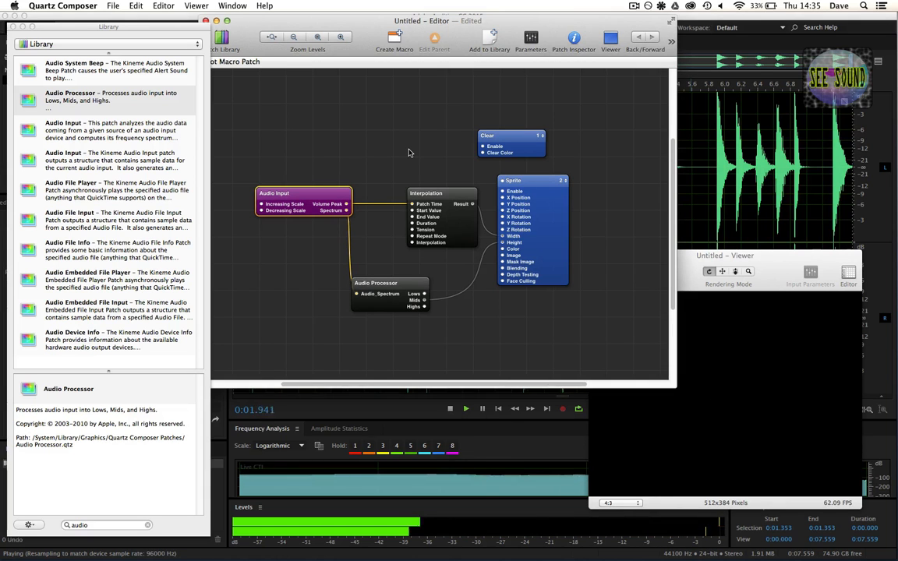
key("XF86AudioMute")
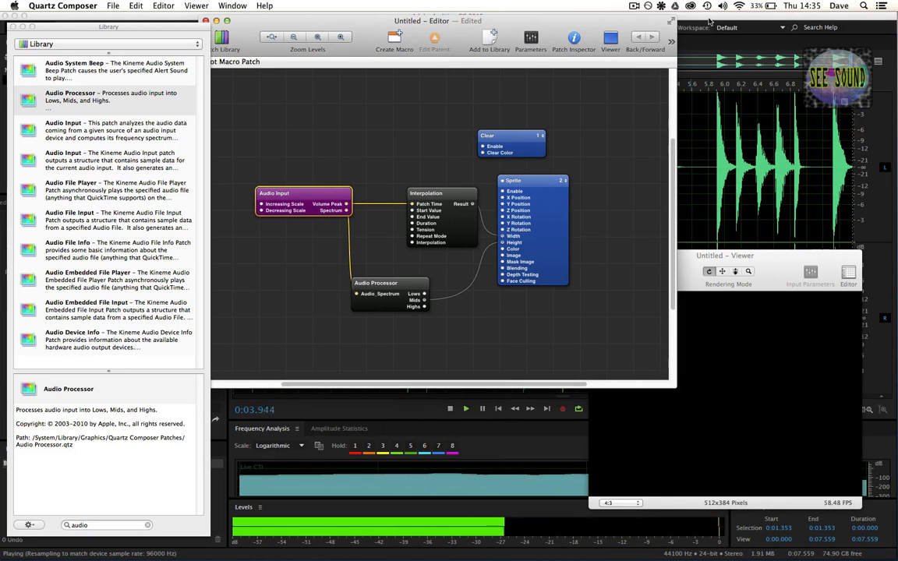
left_click(598, 125)
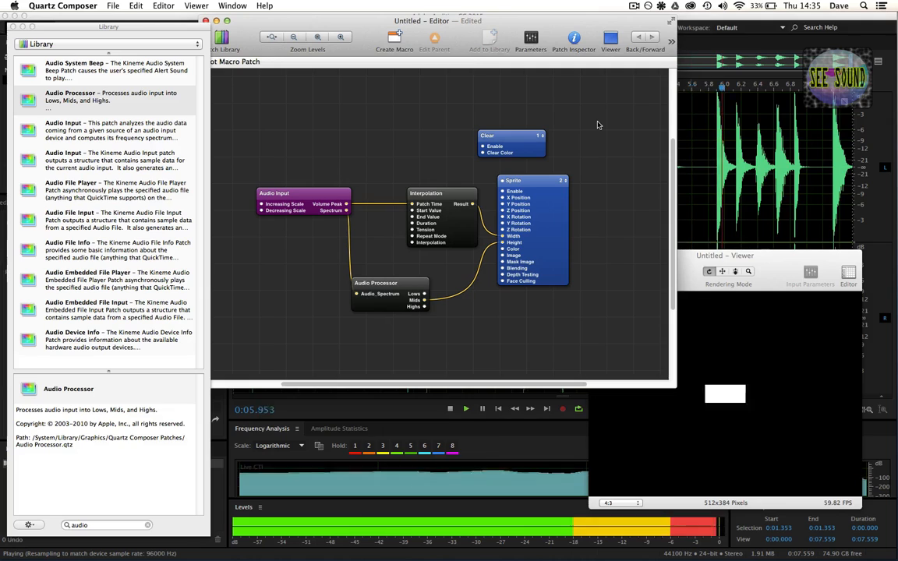